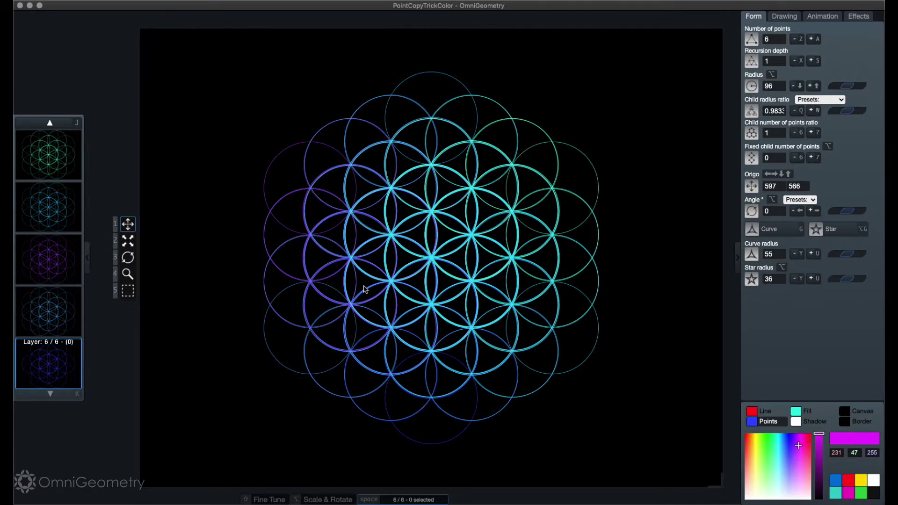
- Select all six layers, rotate their color hues through the spectrum back to blue and cyan tones, and clear the selection
key("space")
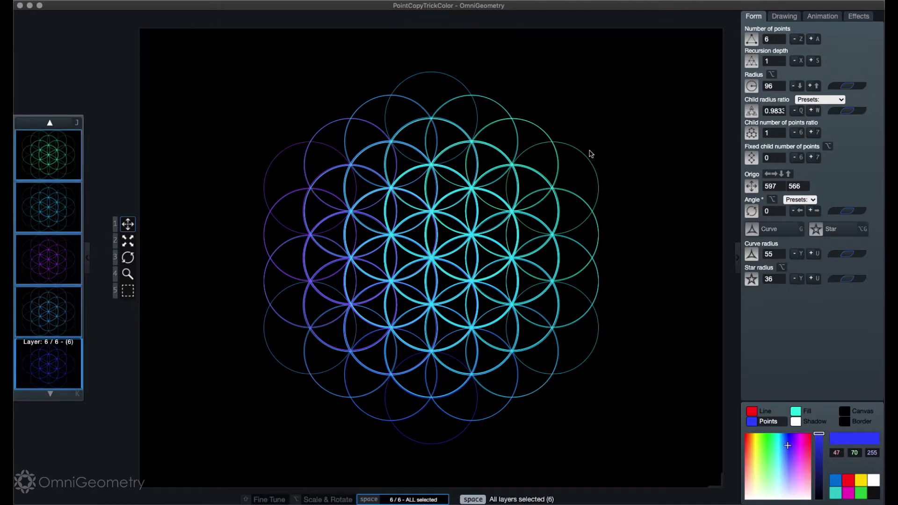
key("bracketright")
key("bracketright")
key("bracketright")
key("bracketright")
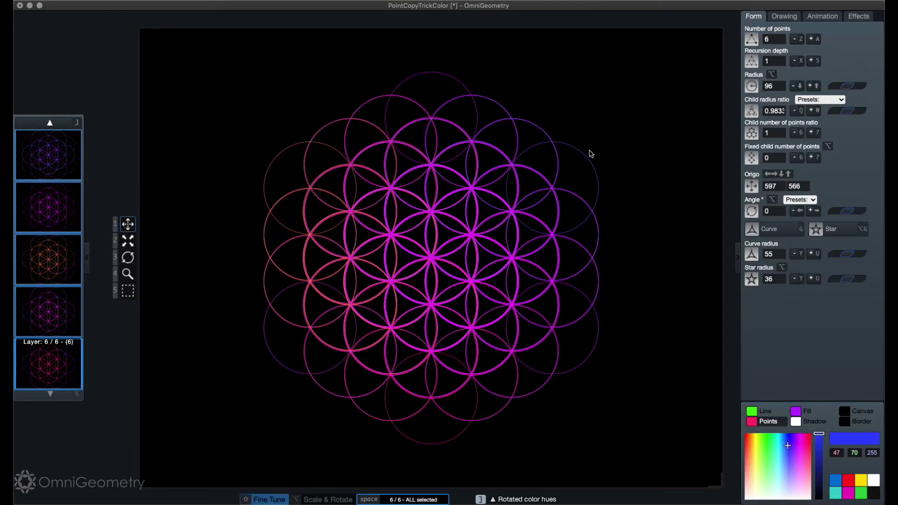
key("bracketright")
key("bracketright")
key("bracketright")
key("bracketright")
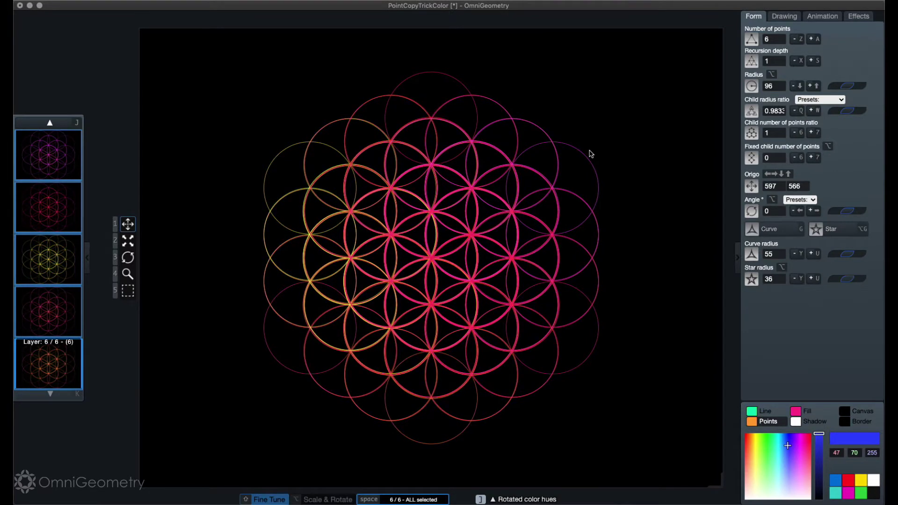
key("bracketright")
key("bracketright")
key("bracketright")
key("bracketright")
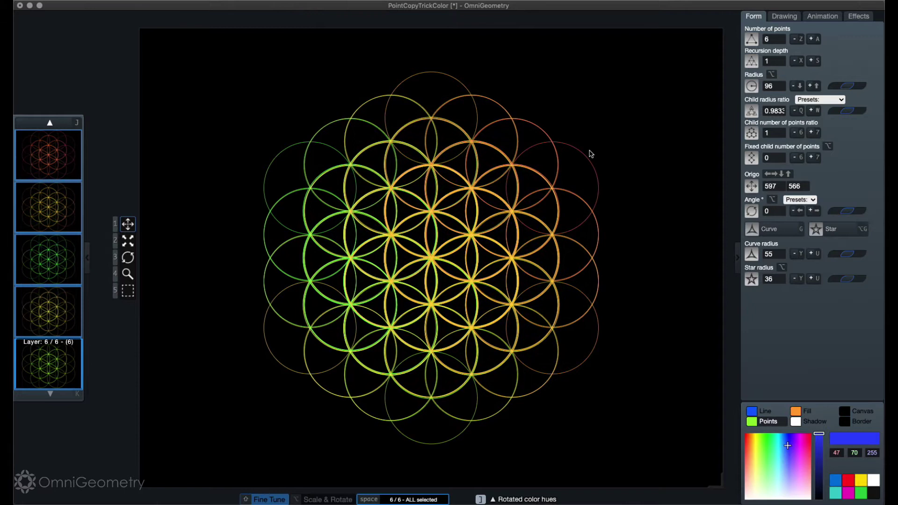
key("bracketleft")
key("bracketleft")
key("bracketleft")
key("bracketleft")
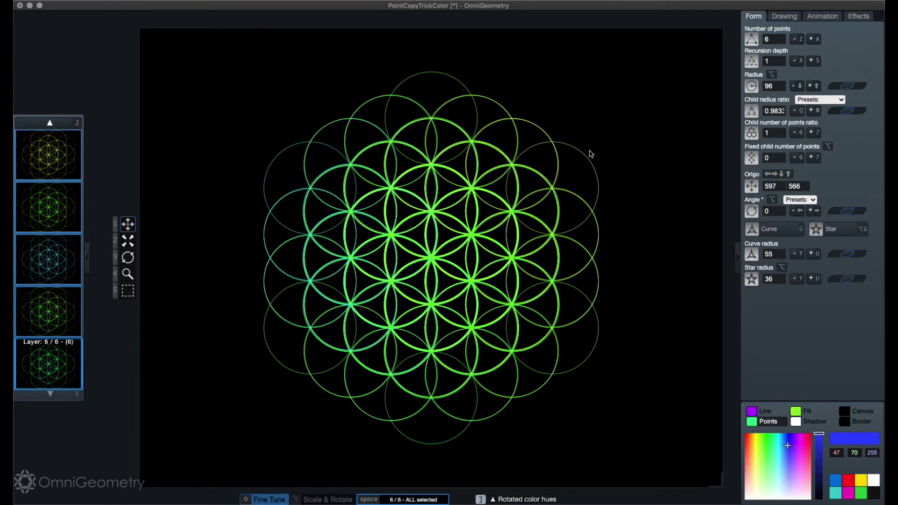
key("bracketleft")
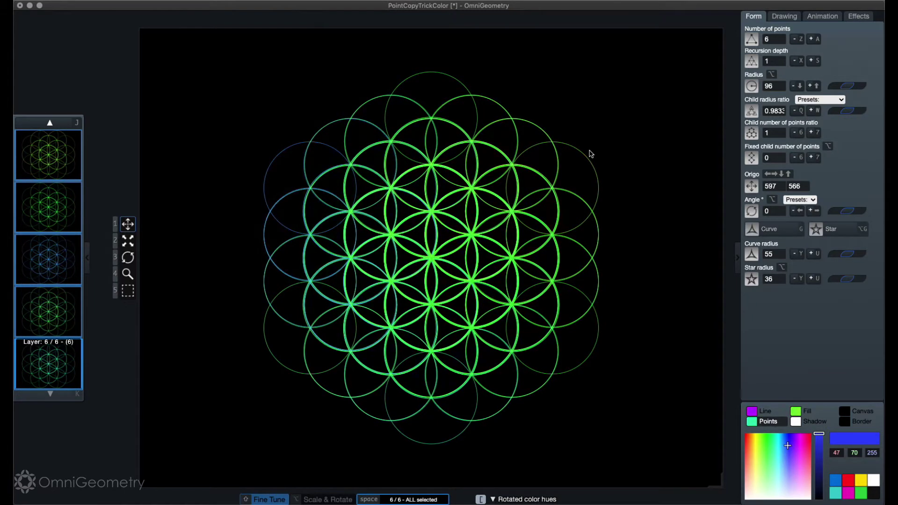
key("bracketright")
key("bracketright")
key("bracketright")
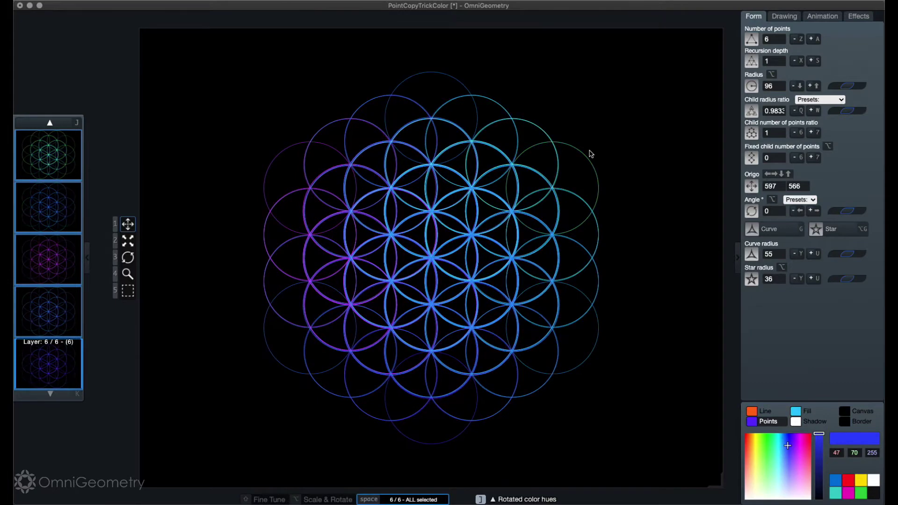
key("bracketright")
key("shift+bracketright")
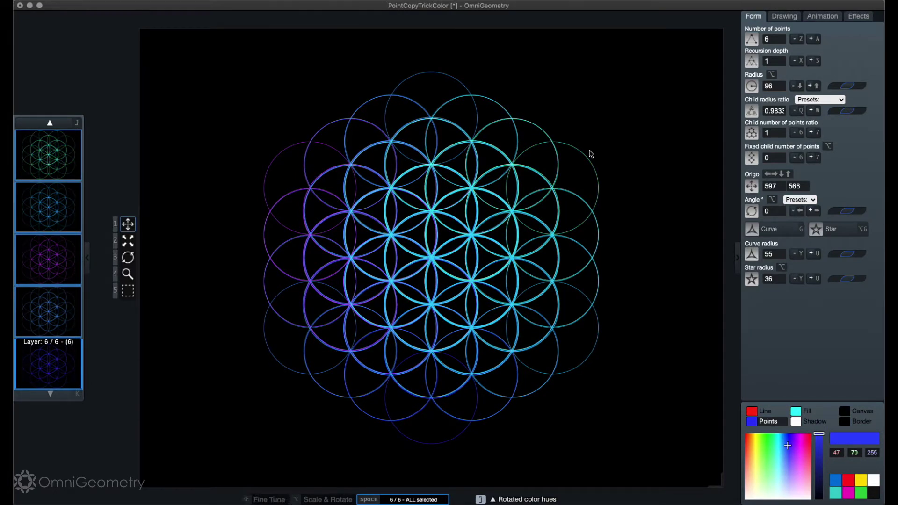
key("space")
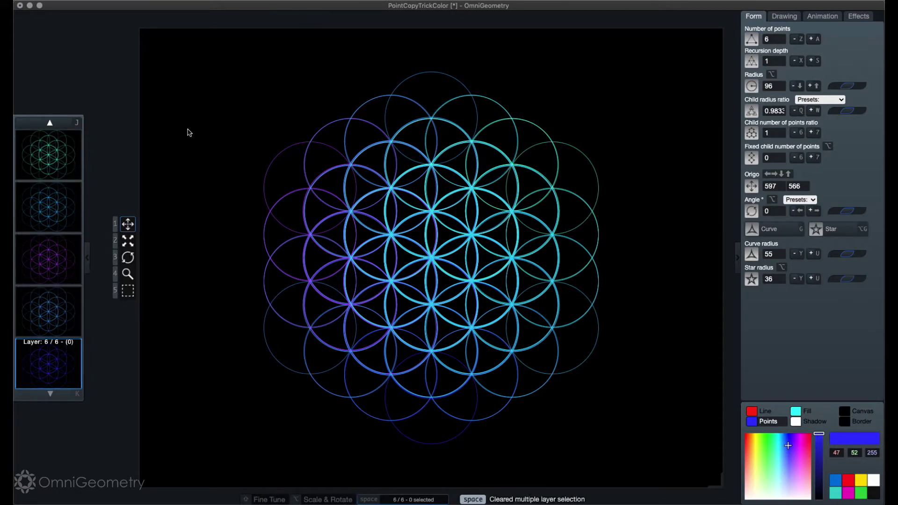
- Go up and down through the six layers to examine where each one sits in the pattern
key("j")
key("j")
key("j")
key("j")
key("j")
key("j")
key("k")
key("k")
key("k")
key("k")
key("k")
key("k")
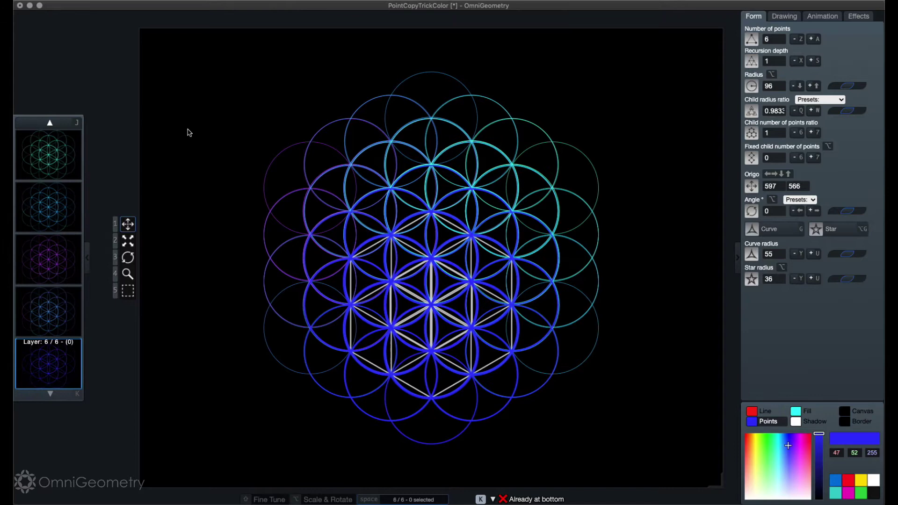
key("j")
key("j")
key("j")
key("j")
key("j")
key("j")
key("k")
key("k")
key("k")
key("k")
key("k")
key("k")
key("j")
key("j")
key("j")
key("j")
key("j")
key("j")
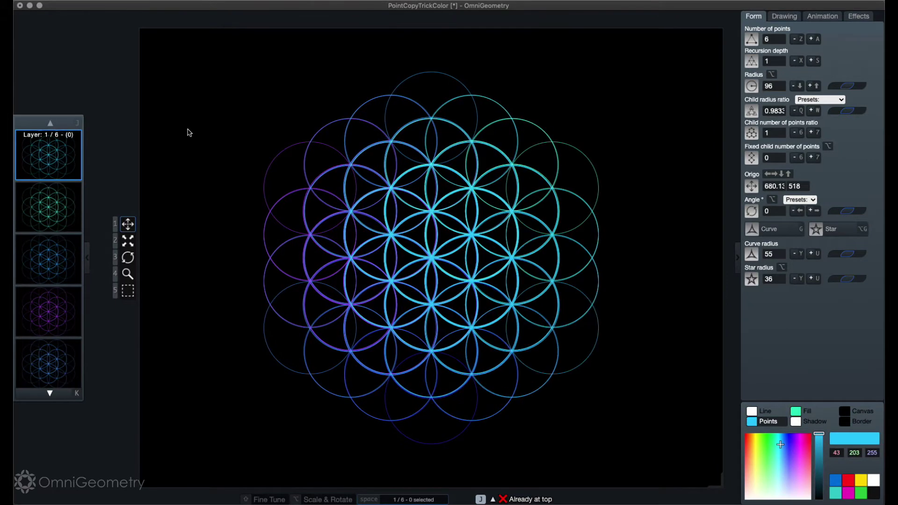
- Delete layers 2 through 6 so that only the first layer is left
key("k")
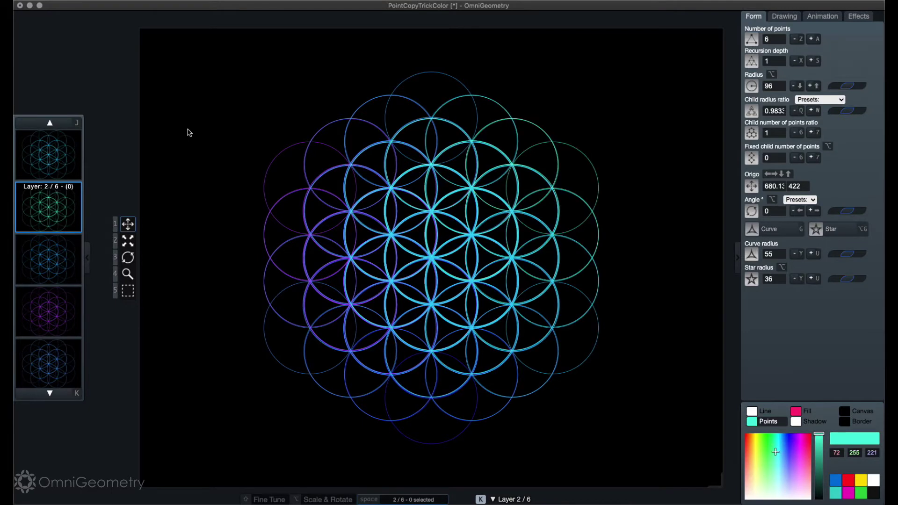
key("ctrl+x")
key("ctrl+x")
key("ctrl+x")
key("ctrl+x")
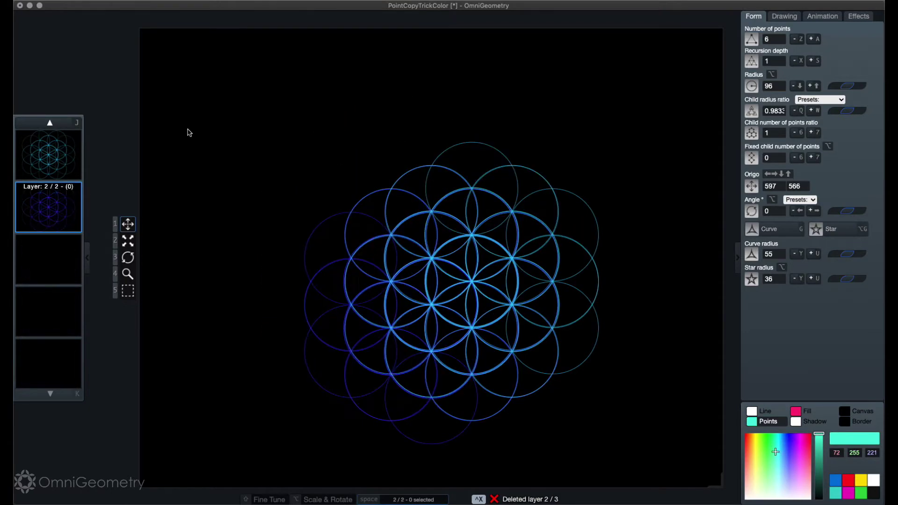
key("ctrl+x")
- Select the remaining layer, center it horizontally and vertically on the canvas, and clear the selection
key("space")
key("alt+h")
key("alt+v")
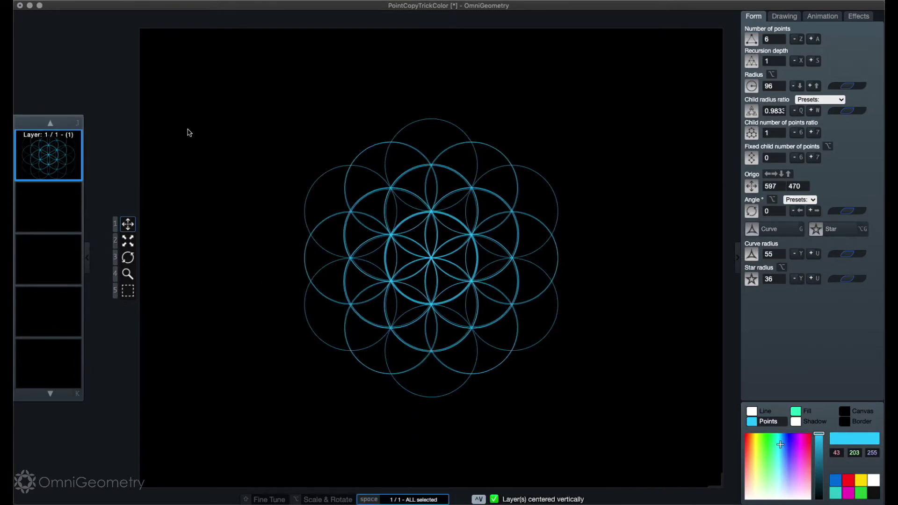
key("space")
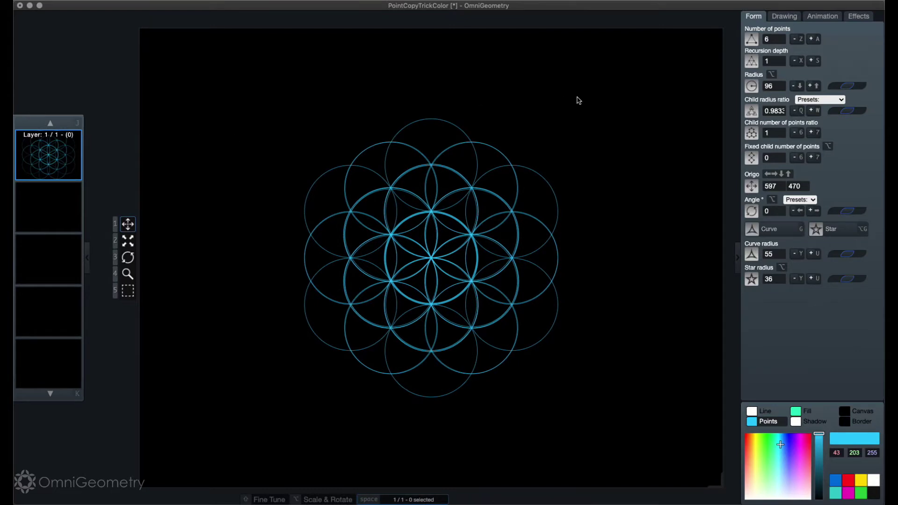
- Reduce the recursion depth to 0 and turn on line drawing while keeping the points drawn
key("x")
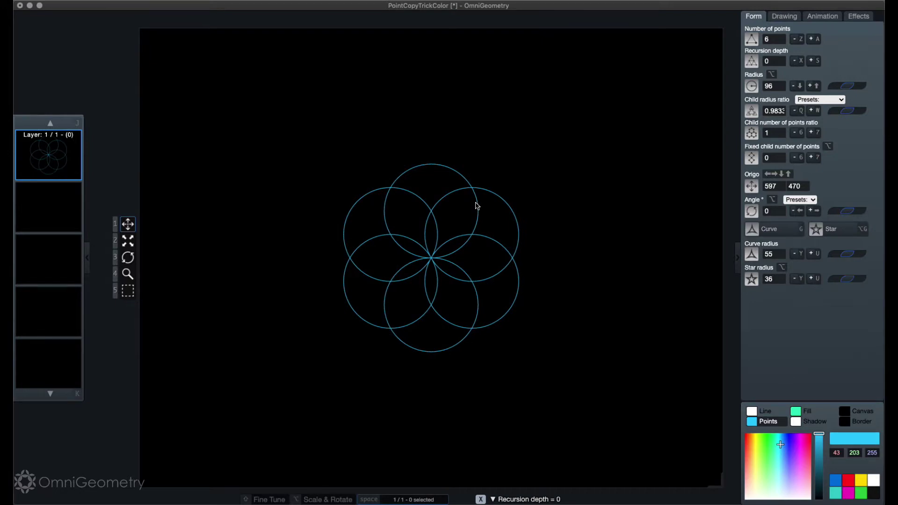
left_click(784, 18)
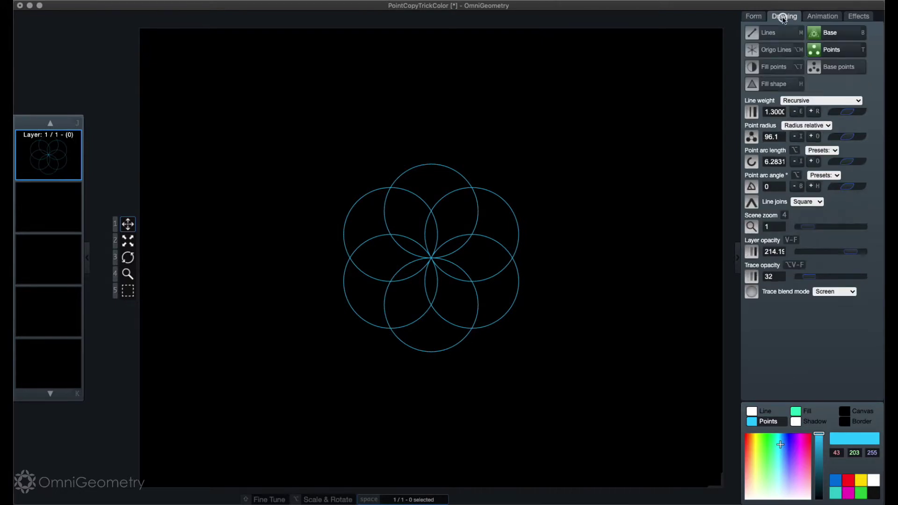
left_click(833, 53)
left_click(780, 39)
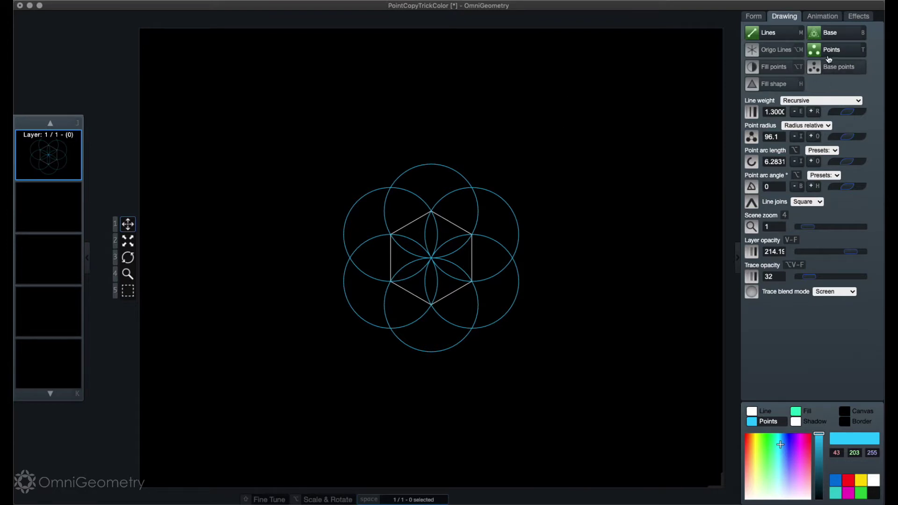
- Lower the layer's child radius to 80.4
left_click(621, 107)
key("q")
left_click(581, 119)
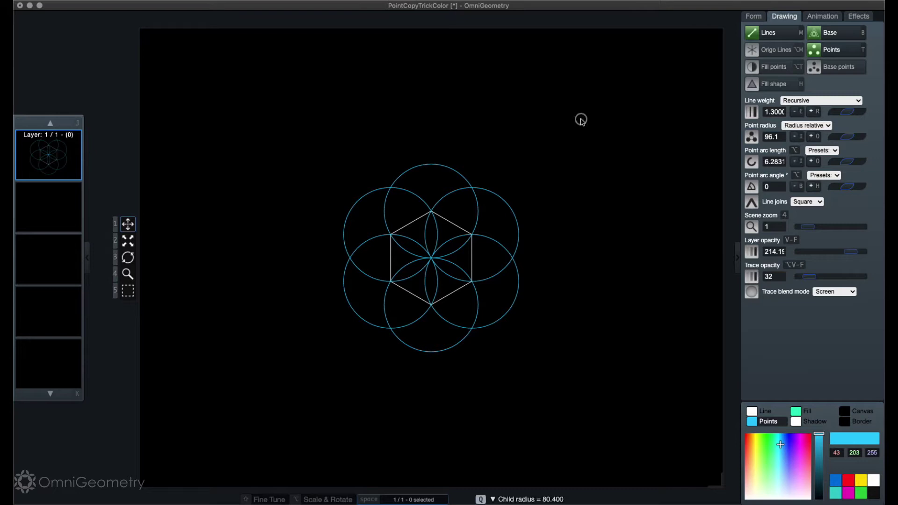
- Enlarge and shrink the point circles, and fine-tune the point radius to 95.9 so they meet at the center
key("o")
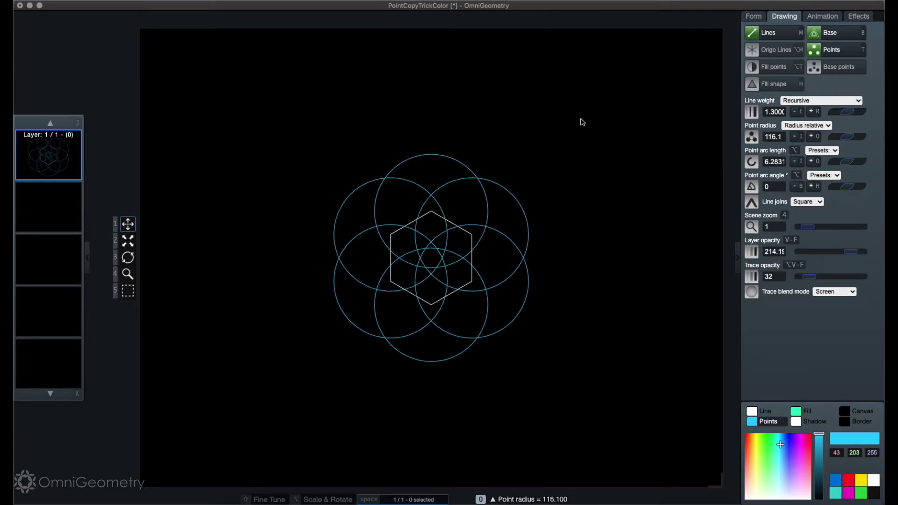
key("i")
scroll(582, 122, "down", 10)
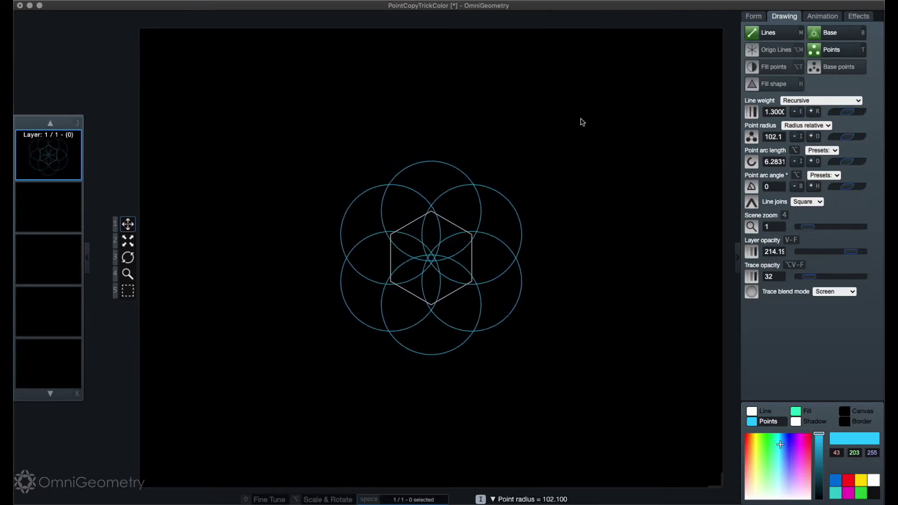
key("shift")
key("shift+i")
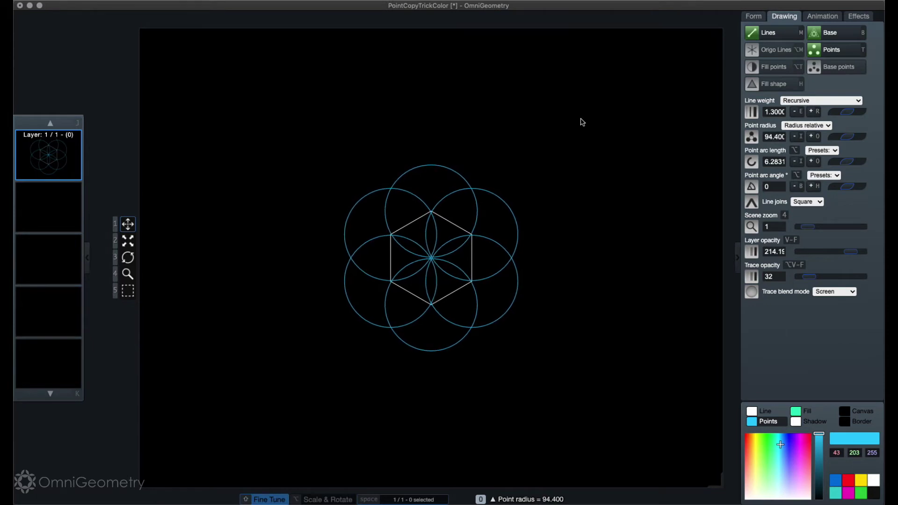
key("shift+o")
key("shift+o")
key("shift+o")
key("shift+o")
key("shift+o")
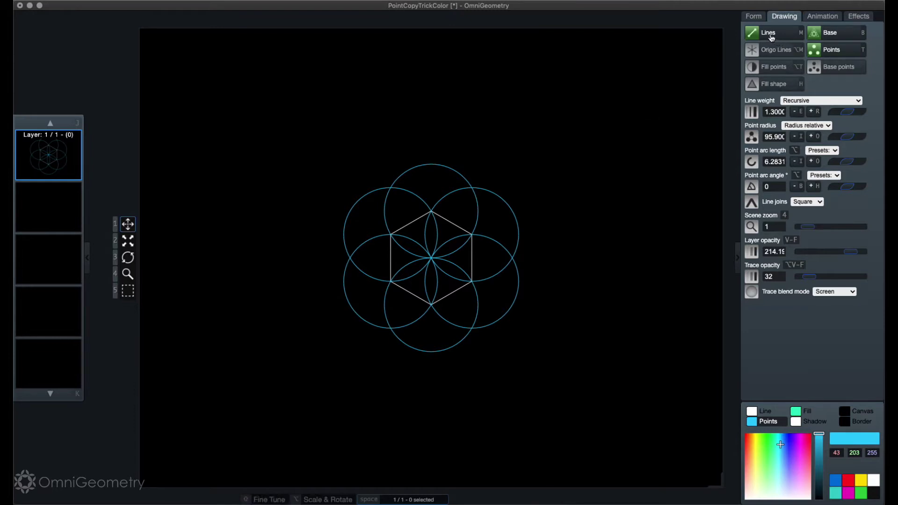
- Hide and show the shape's lines, and try 7 points before restoring the number of points to 6
left_click(771, 37)
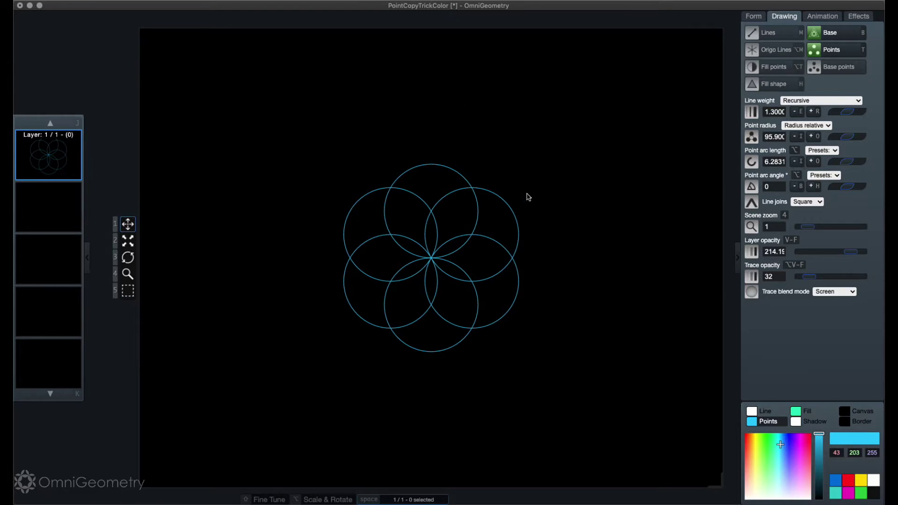
left_click(751, 32)
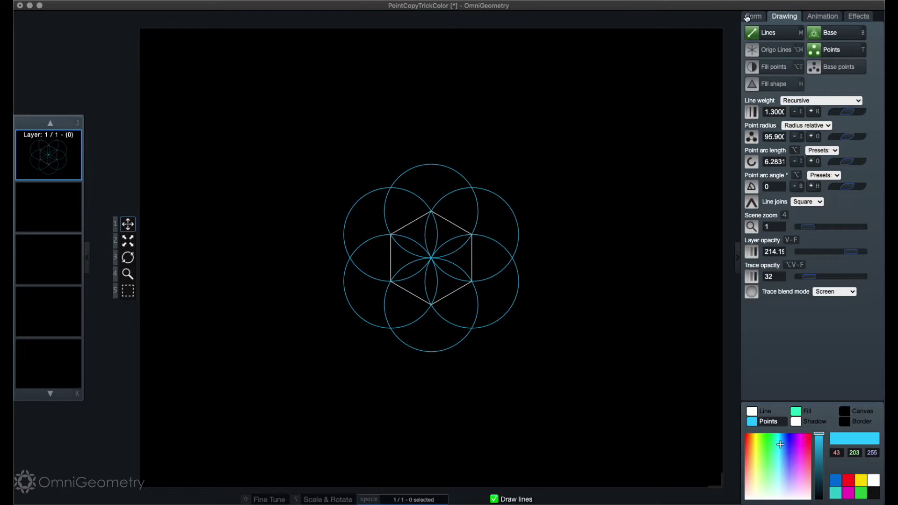
left_click(746, 18)
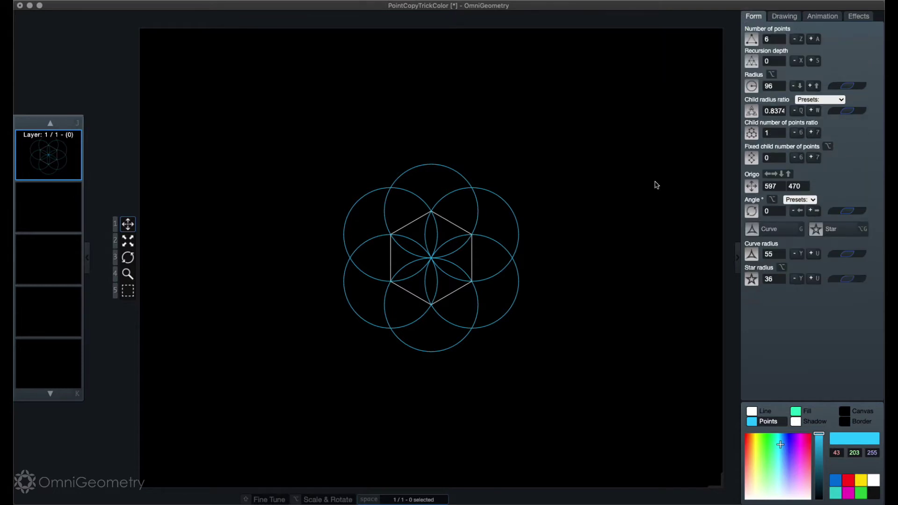
left_click(811, 39)
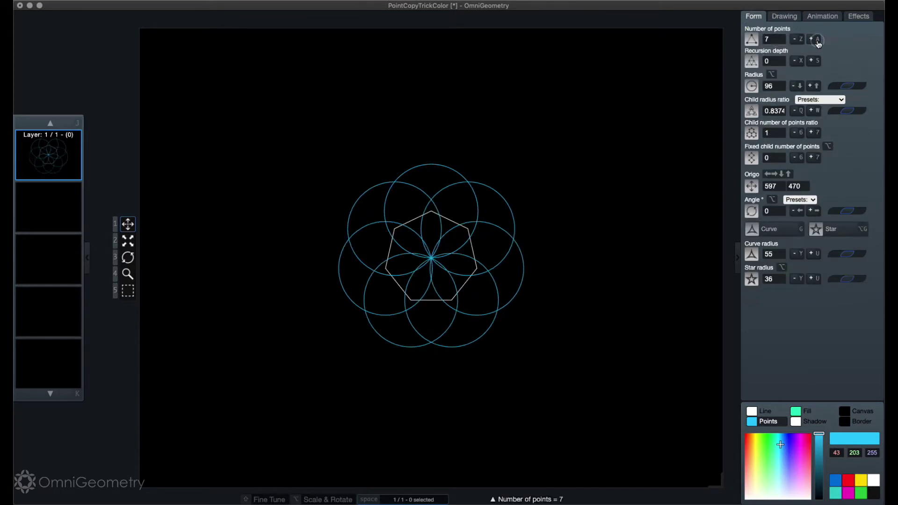
left_click(795, 40)
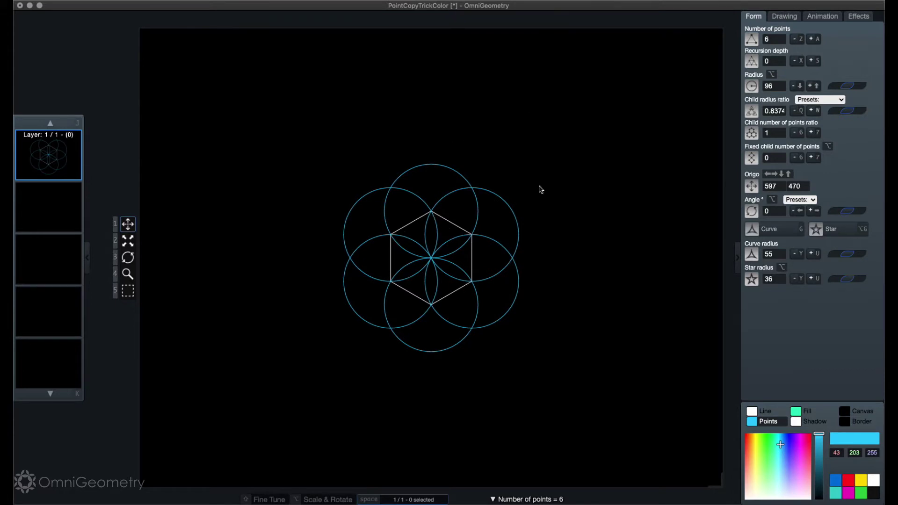
- Turn off line drawing for the shape so that only its point circles are drawn
left_click(822, 17)
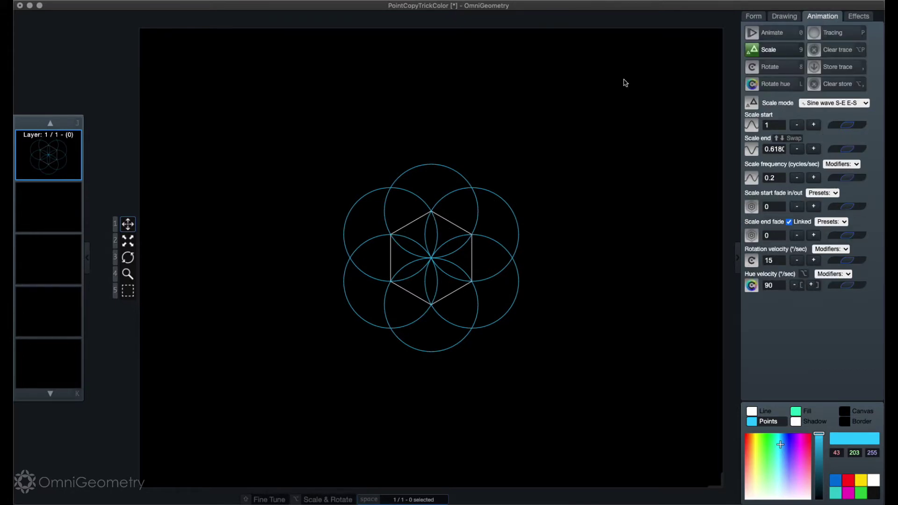
left_click(785, 16)
left_click(753, 32)
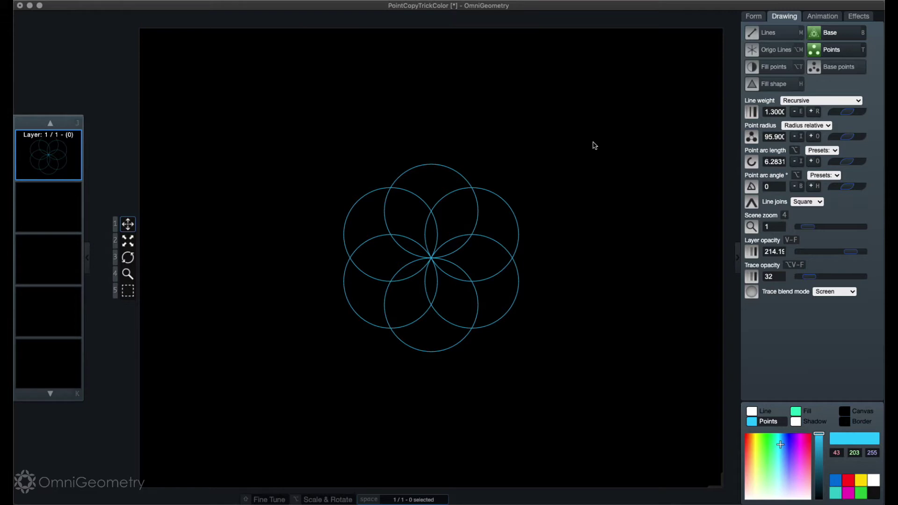
- Copy the layer along each of its six vertex points to build a seven-layer Flower of Life pattern
key("period")
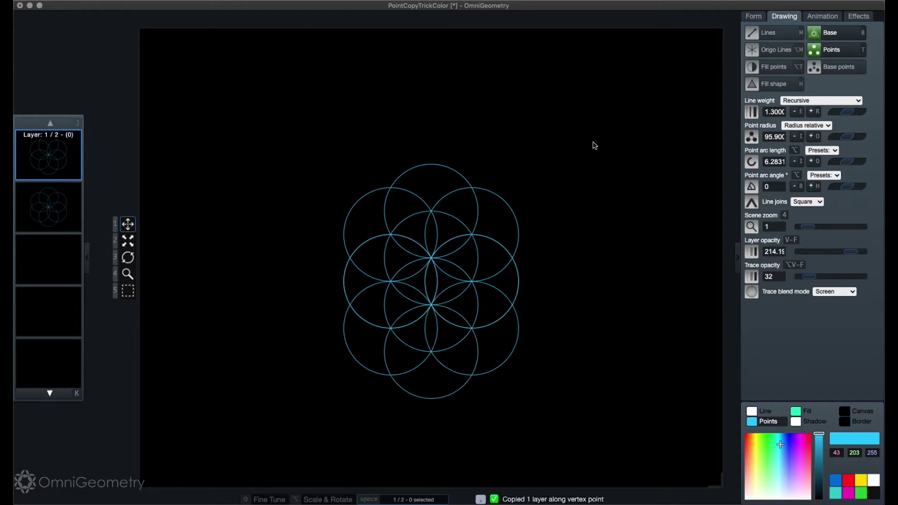
key("super+d")
key("super+d")
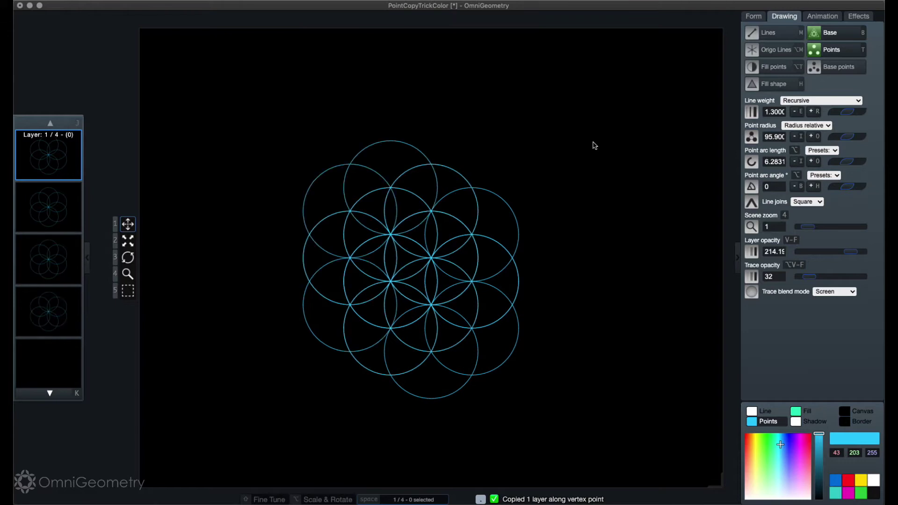
key("super+d")
key("super+d")
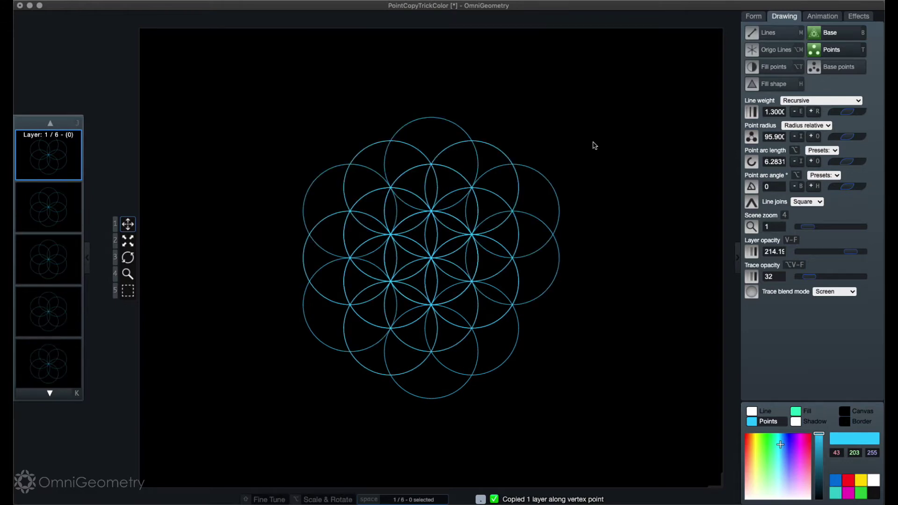
key("super+d")
- Go down and up through the seven layers to examine the position of each copy
key("k")
key("k")
key("k")
key("k")
key("k")
key("k")
key("k")
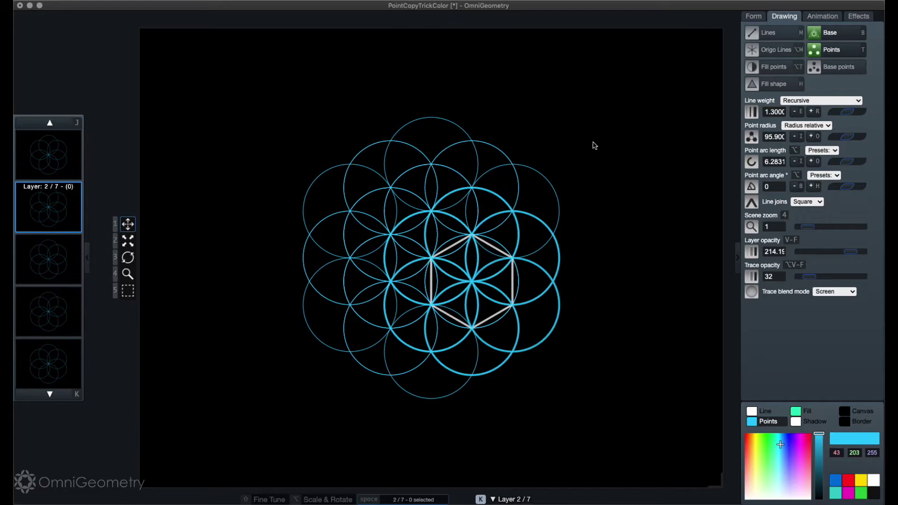
key("j")
key("j")
key("j")
key("j")
key("j")
key("j")
key("j")
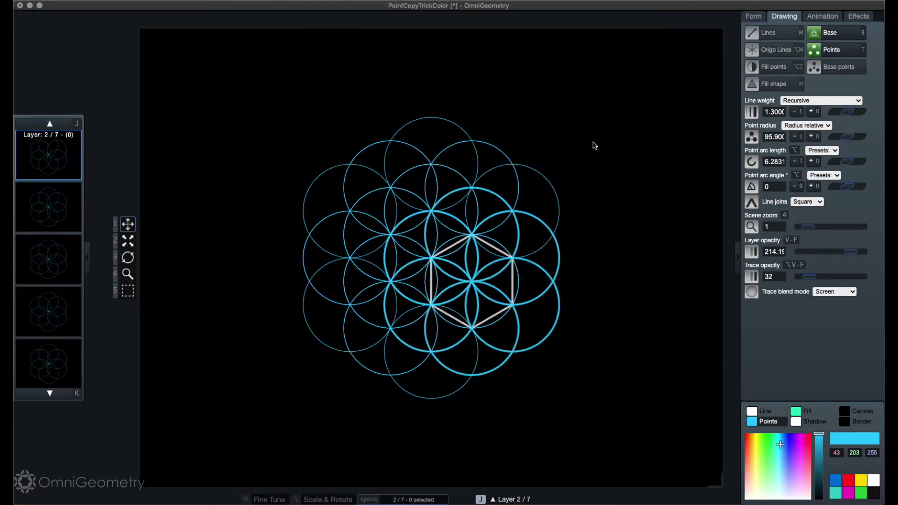
- Delete the first of the seven layers, the original central shape, keeping its six copies
key("k")
key("j")
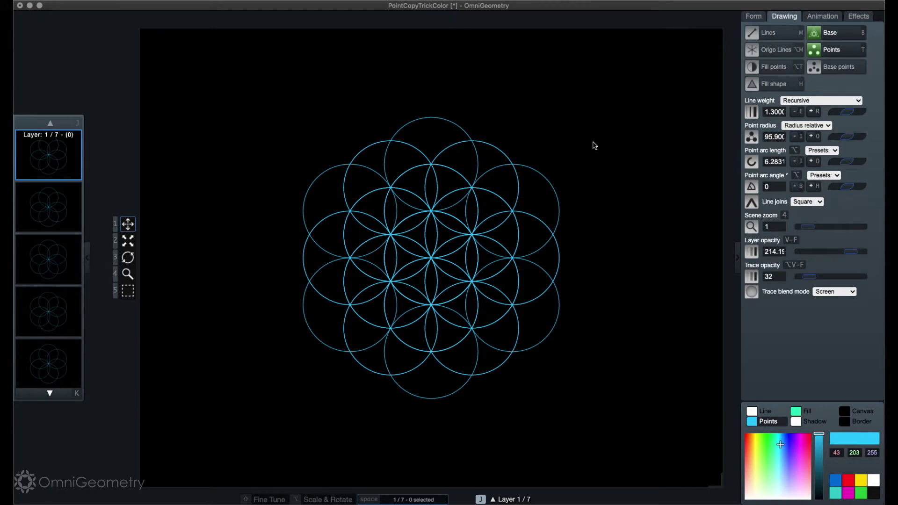
key("BackSpace")
key("k")
key("j")
- Recolor the first layer's points turquoise green and the second layer's points green with RGB 2, 255, 114
mouse_move(781, 444)
left_mouse_down()
mouse_move(761, 440)
mouse_move(774, 442)
left_mouse_up()
left_click(74, 222)
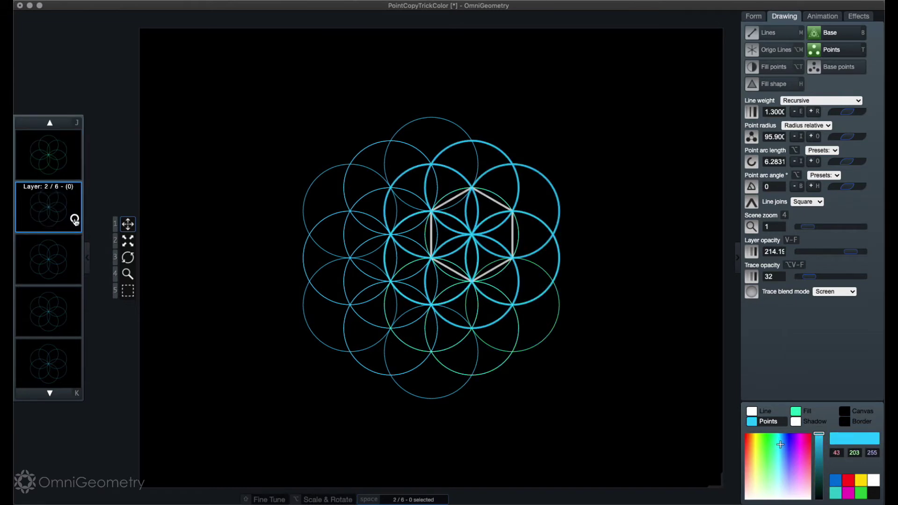
mouse_move(780, 444)
left_mouse_down()
mouse_move(762, 444)
mouse_move(792, 446)
mouse_move(771, 434)
left_mouse_up()
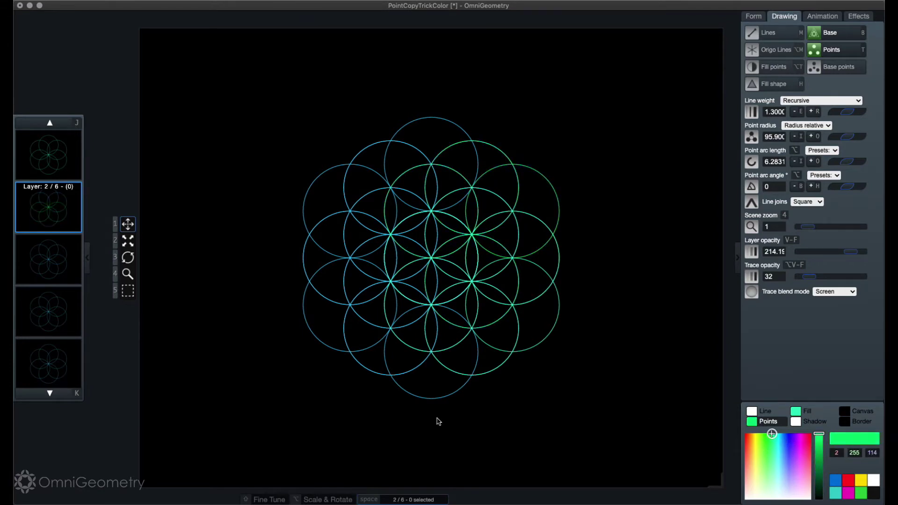
- Rotate the color hues of the third layer until its point circles are yellow
left_click(51, 254)
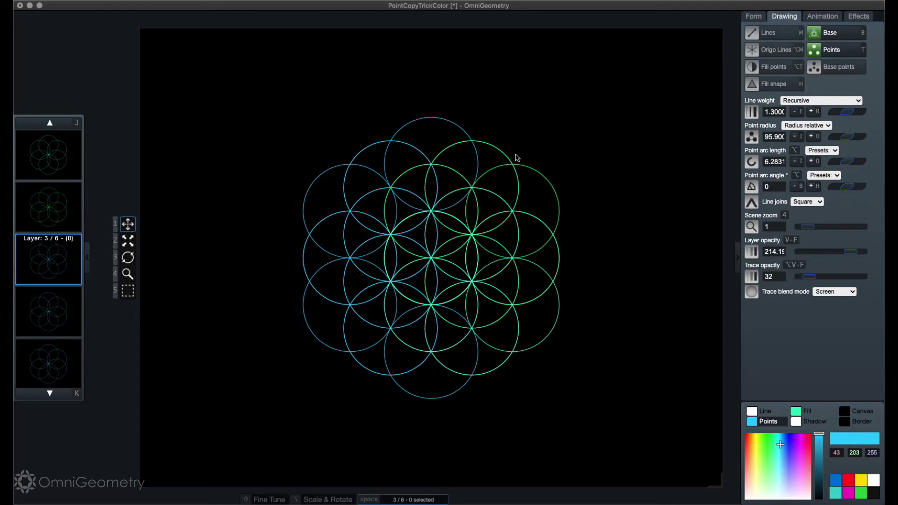
key("bracketleft")
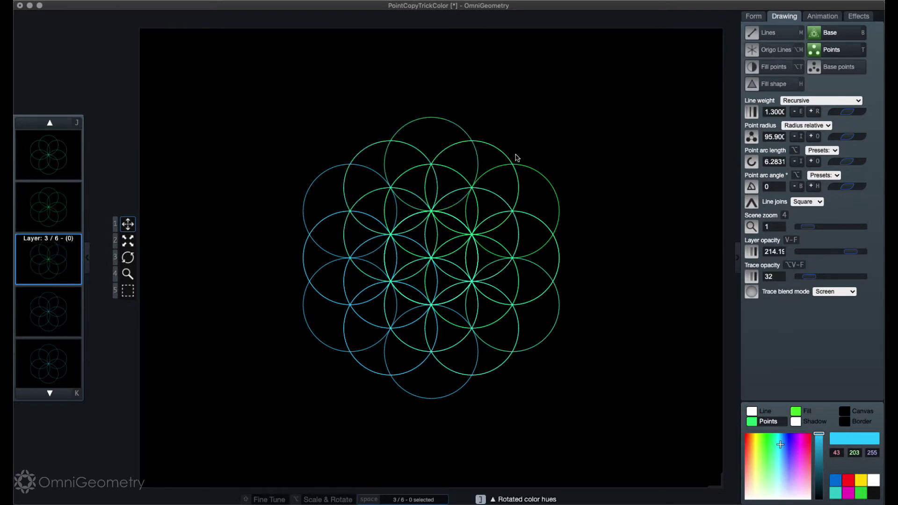
key("bracketright")
key("bracketleft")
key("shift+bracketright")
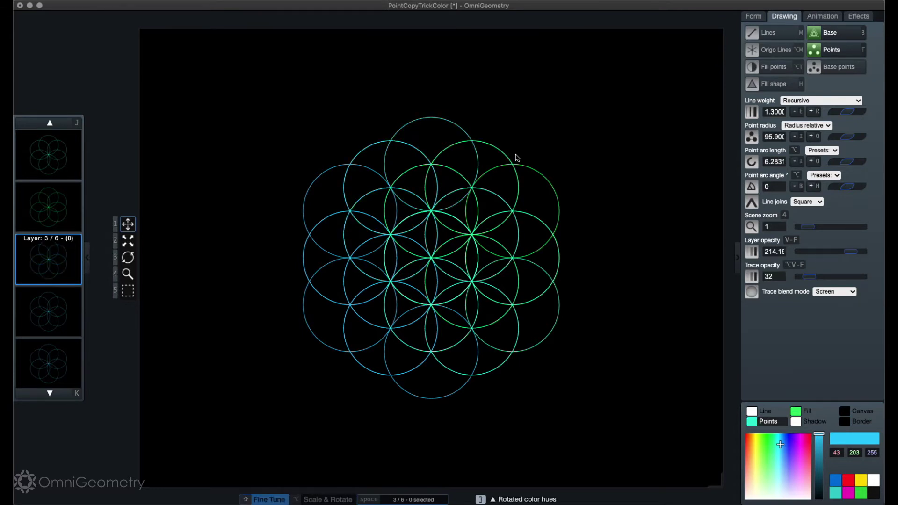
key("bracketright")
key("bracketright")
key("bracketright")
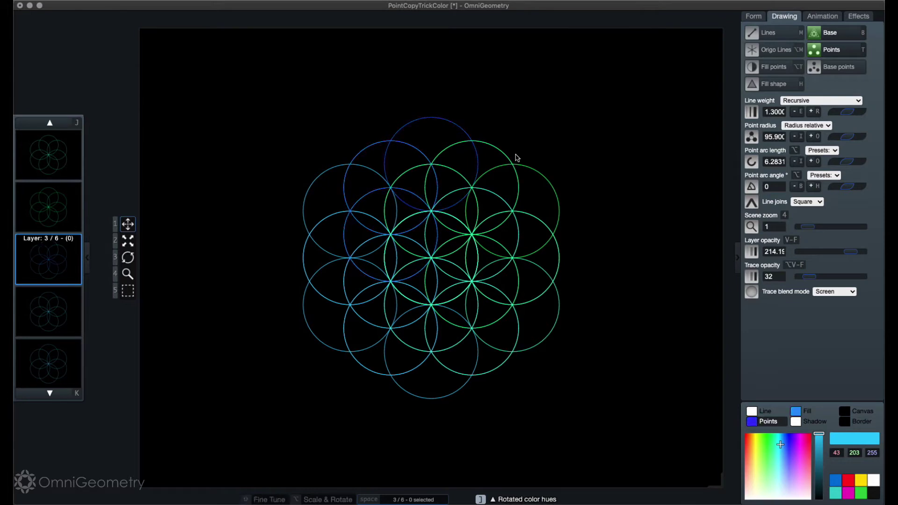
key("bracketright")
key("bracketright")
key("bracketright")
key("bracketright")
key("bracketleft")
key("bracketleft")
key("bracketleft")
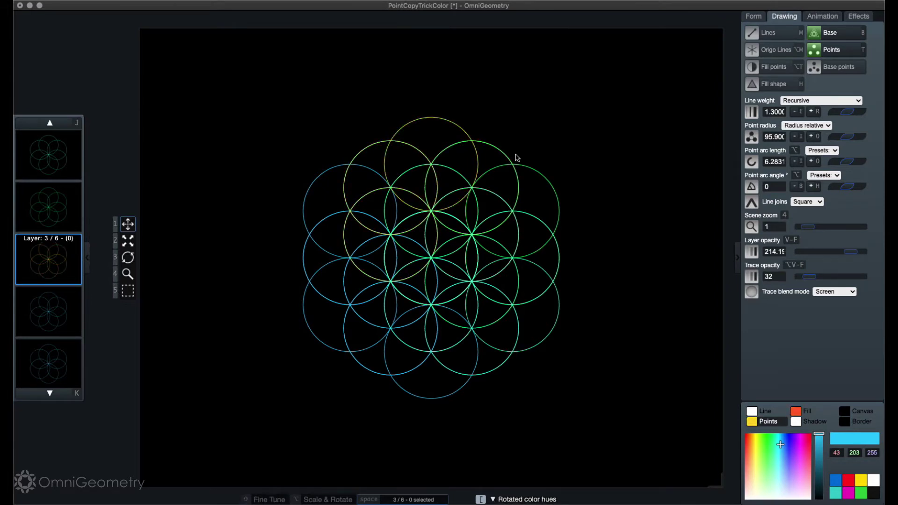
- Rotate the color hues of the fourth layer until its point circles are orange
key("k")
key("bracketright")
key("bracketright")
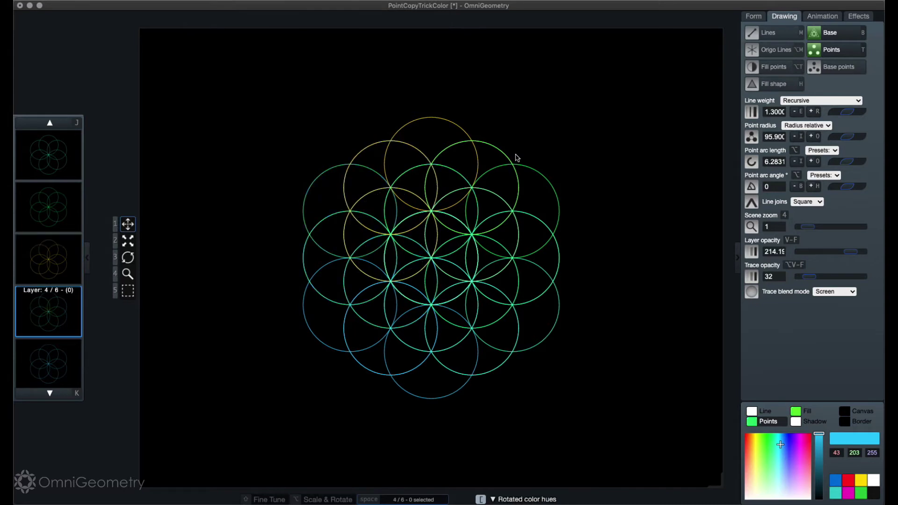
key("bracketright")
key("bracketright")
key("bracketleft")
key("shift+bracketright")
key("bracketleft")
key("bracketleft")
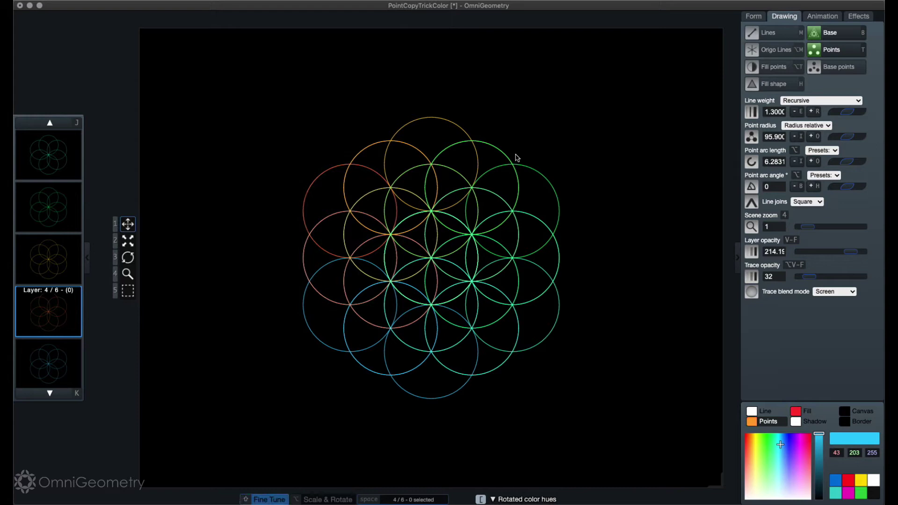
- Rotate the fifth layer's color hues and fine-tune them until its point circles are orange
key("k")
key("bracketleft")
key("bracketleft")
key("bracketleft")
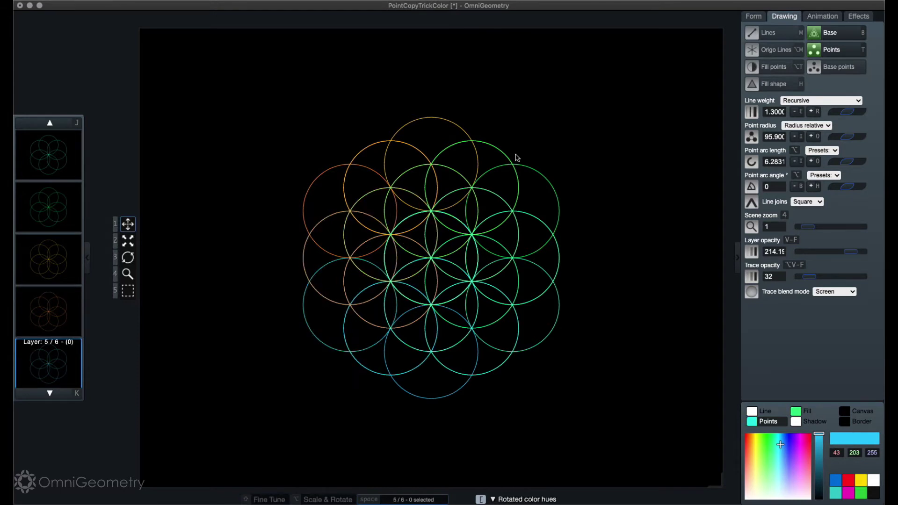
key("bracketright")
key("bracketright")
key("bracketright")
key("bracketright")
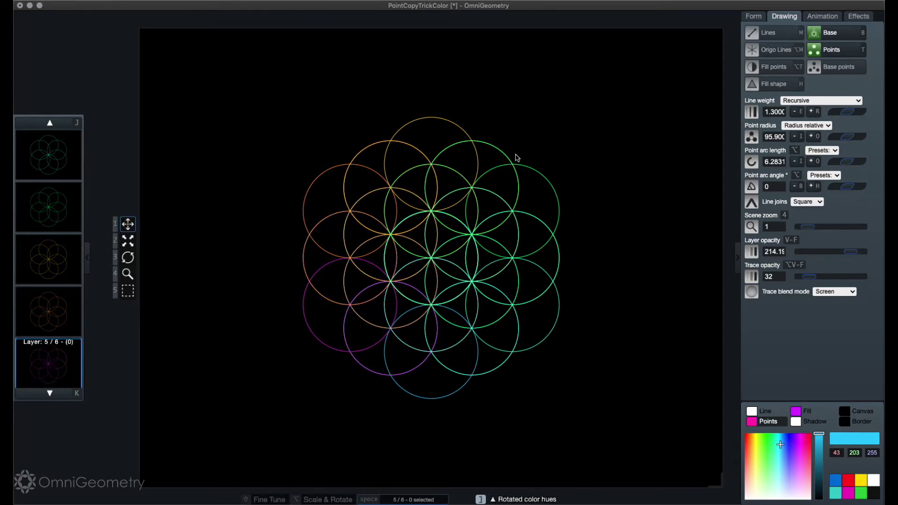
key("bracketleft")
key("shift+bracketleft")
key("shift+bracketleft")
key("shift+bracketleft")
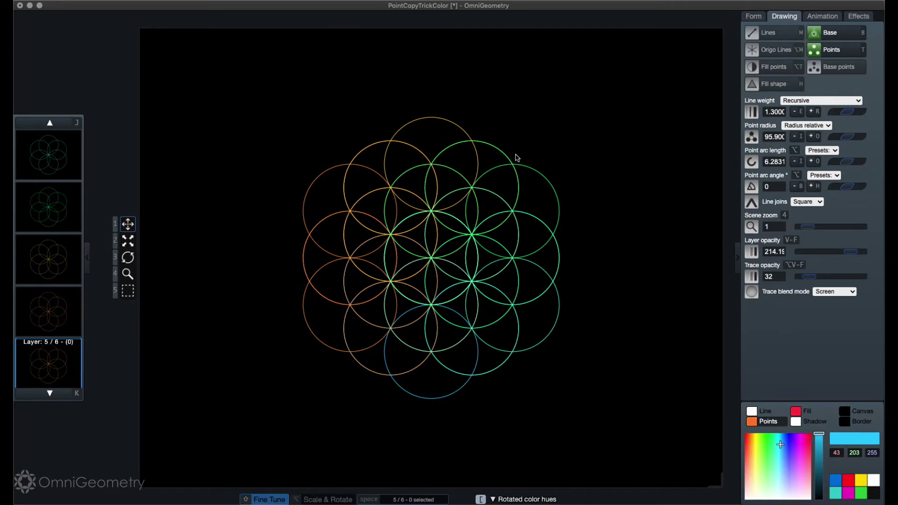
key("shift+bracketleft")
key("shift+bracketleft")
key("shift+bracketleft")
- Rotate the color hues of the sixth layer until its point circles are turquoise green
key("k")
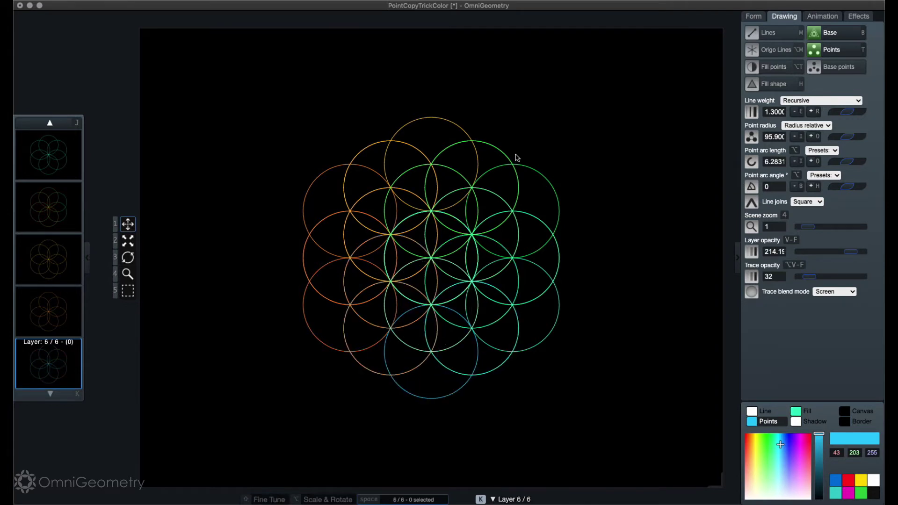
key("bracketright")
key("bracketright")
key("bracketright")
key("bracketright")
key("bracketright")
key("bracketright")
key("bracketright")
key("bracketright")
key("bracketright")
key("bracketright")
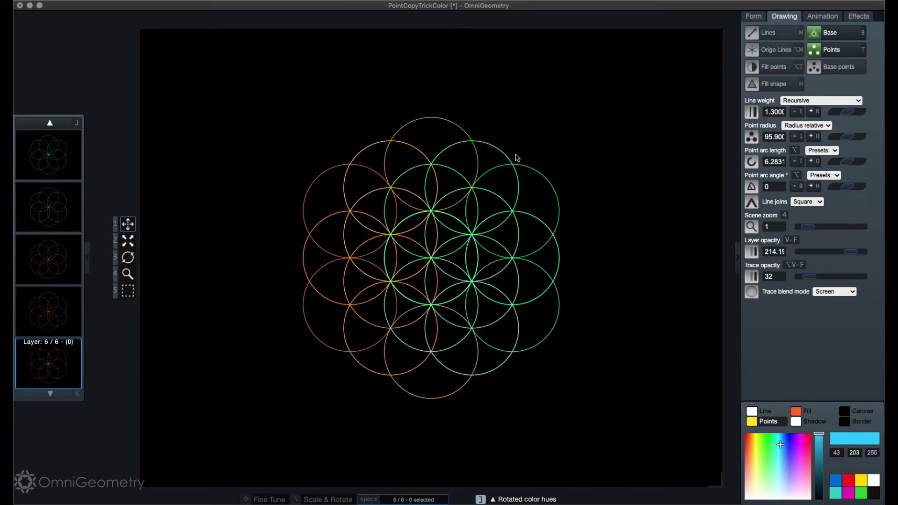
key("bracketright")
key("bracketright")
- Select all six layers and rotate their color hues together to a palette of blue, magenta and red
key("j")
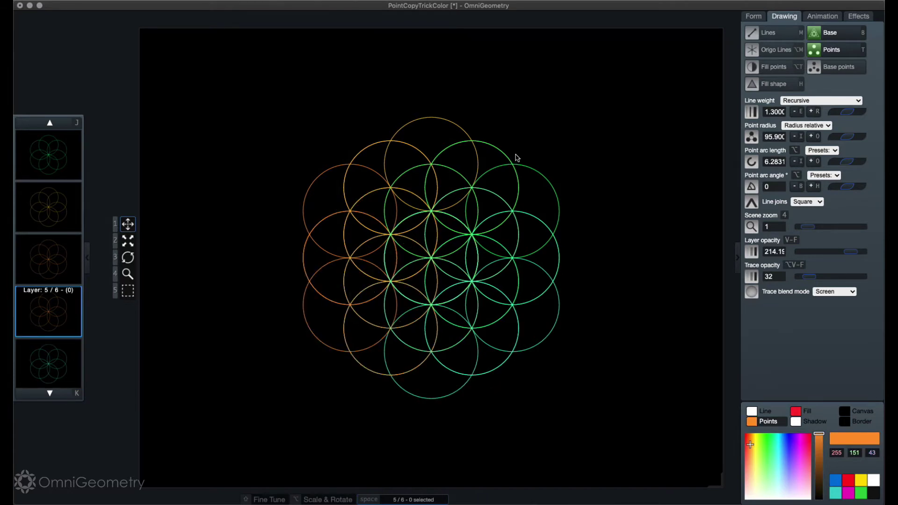
key("space")
key("bracketleft")
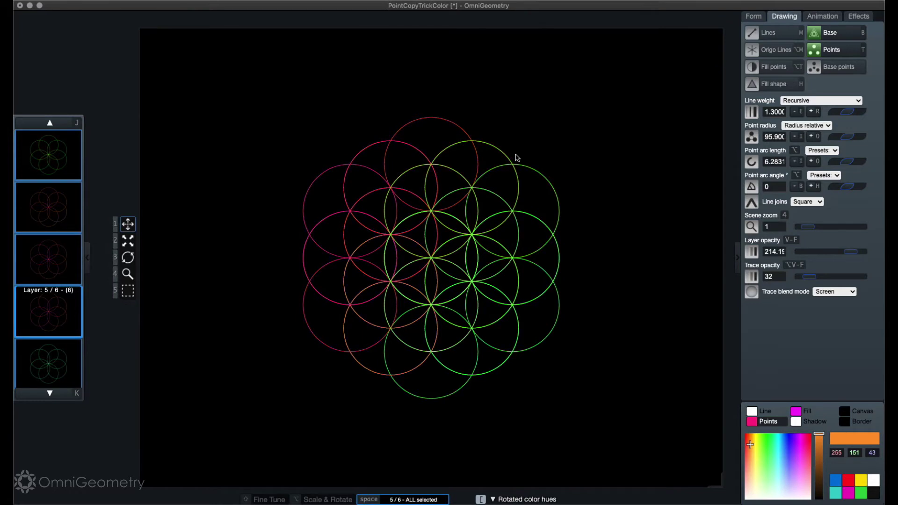
key("bracketleft")
key("bracketleft")
key("shift")
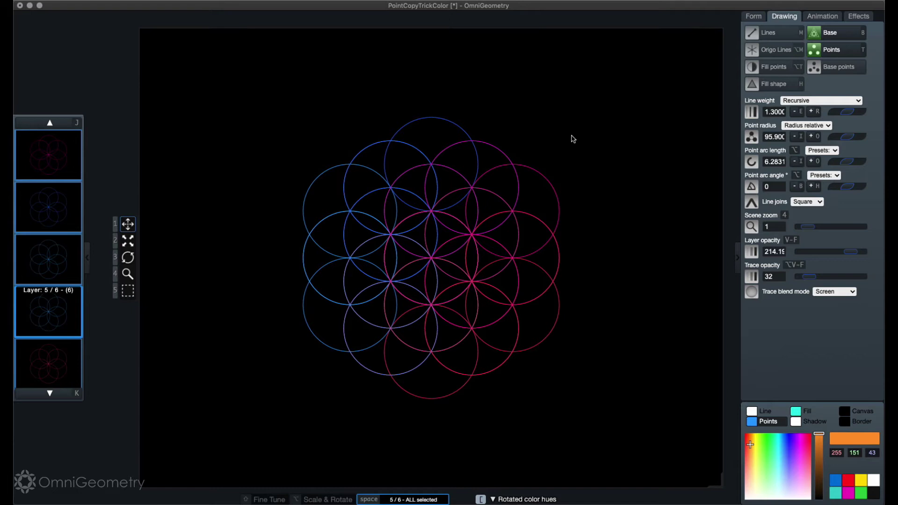
- Add a level of child circles to all selected layers and fine-tune their point radius to 95.5
key("s")
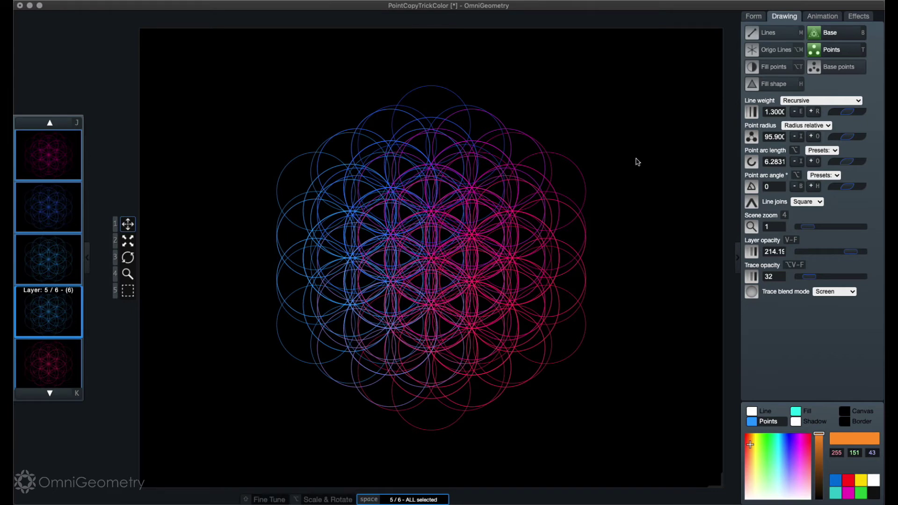
key("i")
key("i")
key("i")
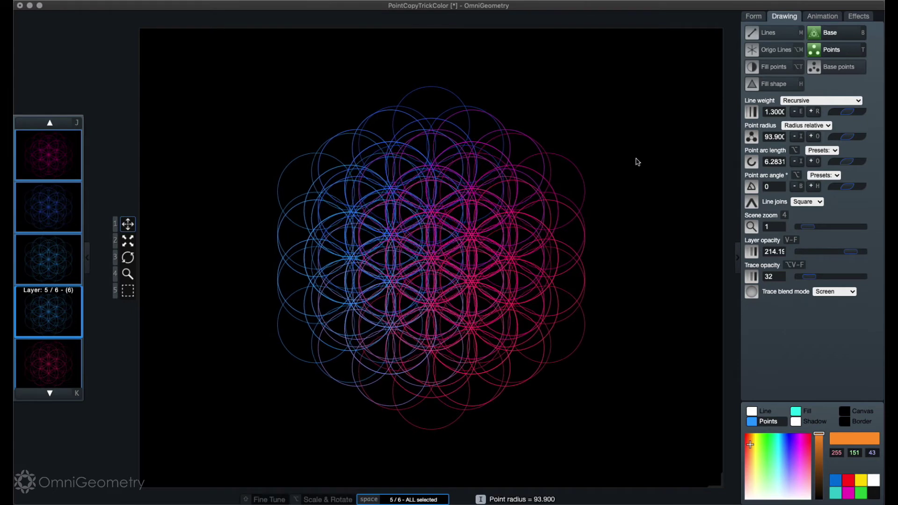
key("i")
key("i")
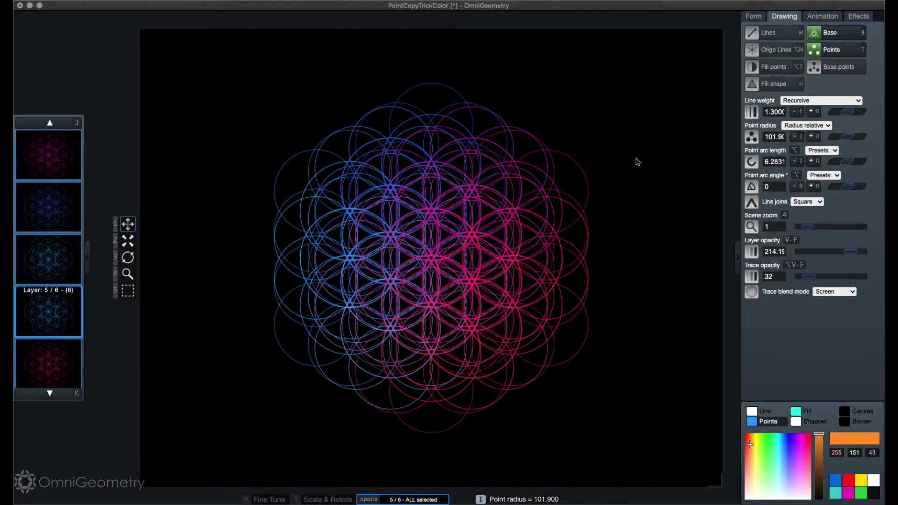
key("shift+i")
key("shift+i")
key("shift+i")
key("shift+i")
key("shift+i")
key("shift+i")
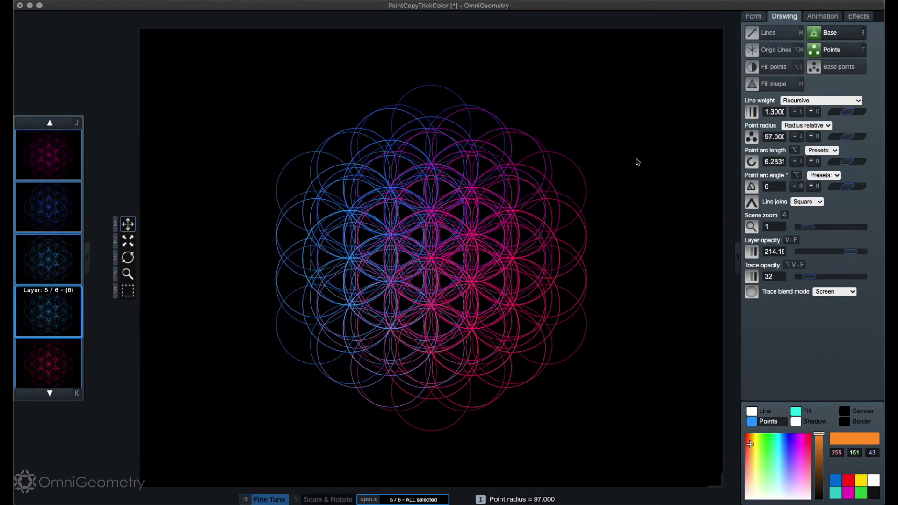
- Reduce the child radius of all selected layers to 48.4
key("q")
key("q")
key("q")
key("q")
key("q")
key("q")
key("q")
key("q")
key("q")
key("q")
key("q")
key("q")
key("q")
key("q")
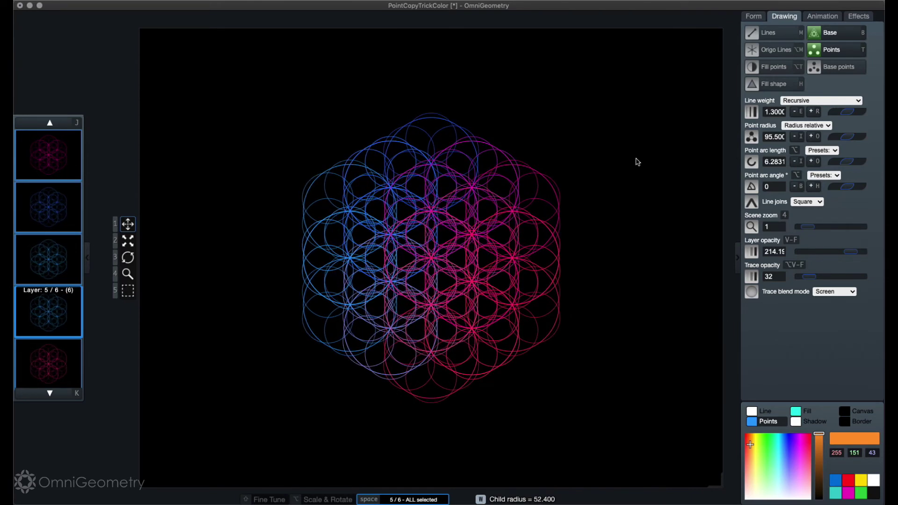
key("q")
key("q")
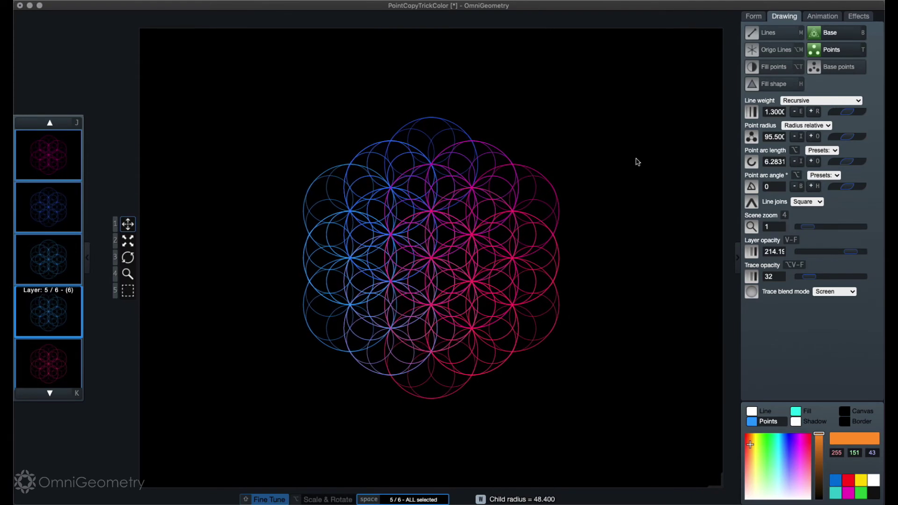
- Try smaller point radii on all selected layers, then set the point radius to 123.5
key("i")
key("i")
key("i")
key("i")
key("i")
key("i")
key("i")
key("o")
key("o")
key("o")
key("o")
key("o")
key("o")
key("o")
key("o")
key("o")
key("o")
key("o")
key("o")
key("o")
key("o")
key("o")
key("o")
key("o")
key("o")
key("o")
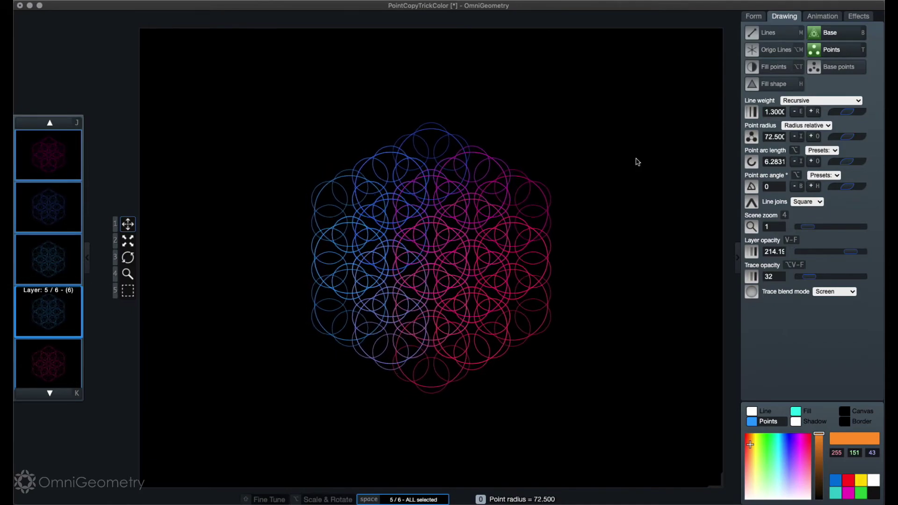
key("o")
key("o")
key("o")
key("o")
key("o")
key("o")
key("o")
key("o")
key("o")
key("o")
key("o")
key("o")
key("o")
key("o")
key("o")
key("o")
key("o")
key("o")
key("o")
key("o")
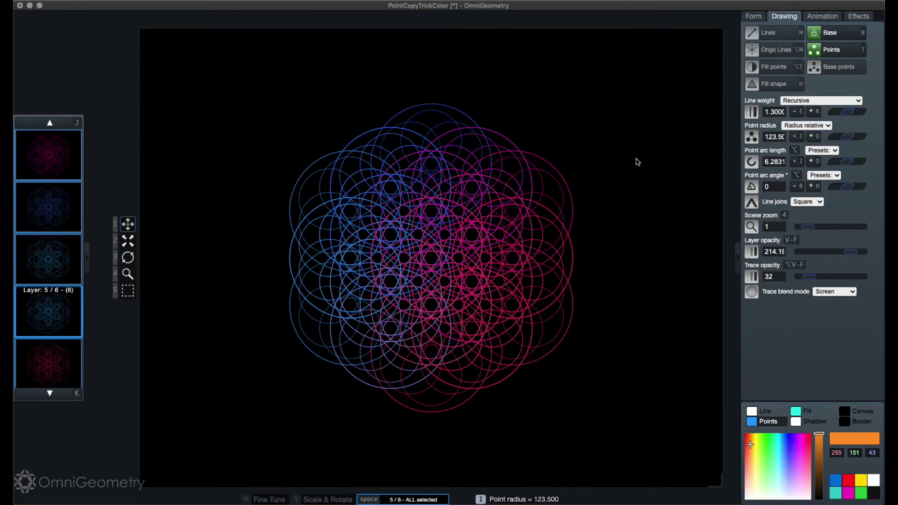
- Vary the child radius of all selected layers and bring it to 45.2
key("shift+w")
key("q")
key("q")
key("q")
key("q")
key("q")
key("q")
key("q")
key("q")
key("q")
key("q")
key("q")
key("q")
key("q")
key("q")
key("q")
key("q")
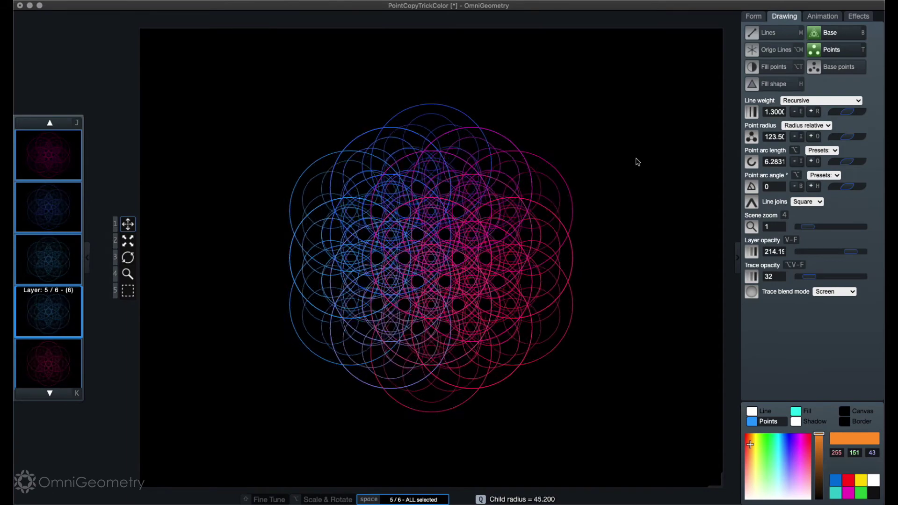
- Try smaller child radii on all selected layers, then raise the child radius to 47.2
key("q")
key("q")
key("q")
key("q")
key("q")
key("q")
key("q")
key("q")
key("q")
key("q")
key("q")
key("q")
key("q")
key("q")
key("q")
key("q")
key("q")
key("q")
key("q")
key("q")
key("w")
key("w")
key("w")
key("w")
key("w")
key("w")
key("w")
key("w")
key("w")
key("w")
key("w")
key("w")
key("w")
key("w")
key("w")
key("w")
key("w")
key("w")
key("w")
key("w")
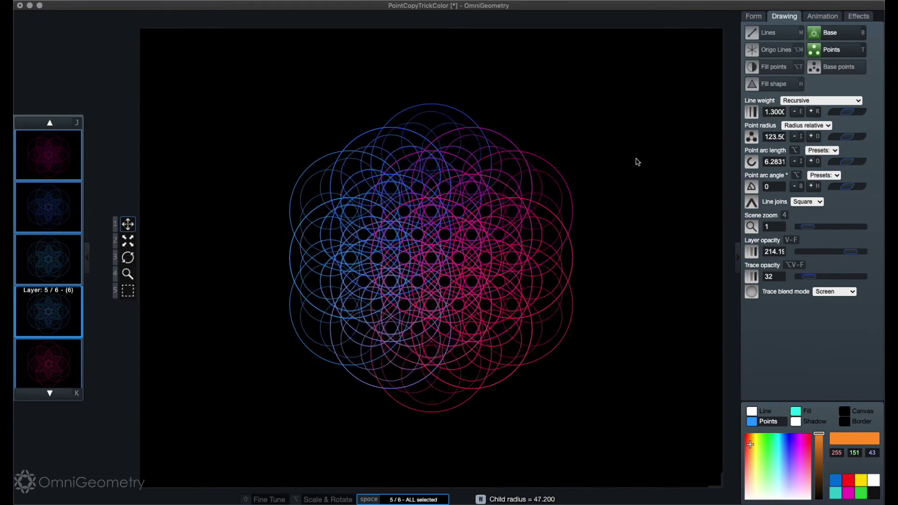
- Reduce the point radius of all selected layers to 94.5
key("i")
key("i")
key("i")
key("i")
key("i")
key("i")
key("i")
key("i")
key("i")
key("i")
key("i")
key("i")
key("i")
key("i")
key("i")
key("i")
key("i")
key("i")
key("i")
key("i")
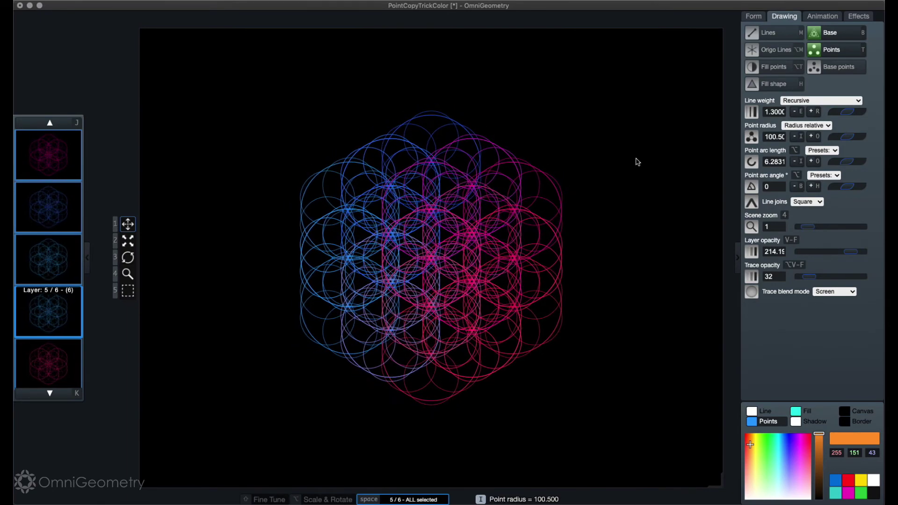
- Try child radii up to about 55 on all selected layers and settle the child radius at 49.2
key("w")
key("w")
key("w")
key("w")
key("w")
key("w")
key("w")
key("w")
key("w")
key("w")
key("w")
key("w")
key("w")
key("w")
key("w")
key("w")
key("w")
key("w")
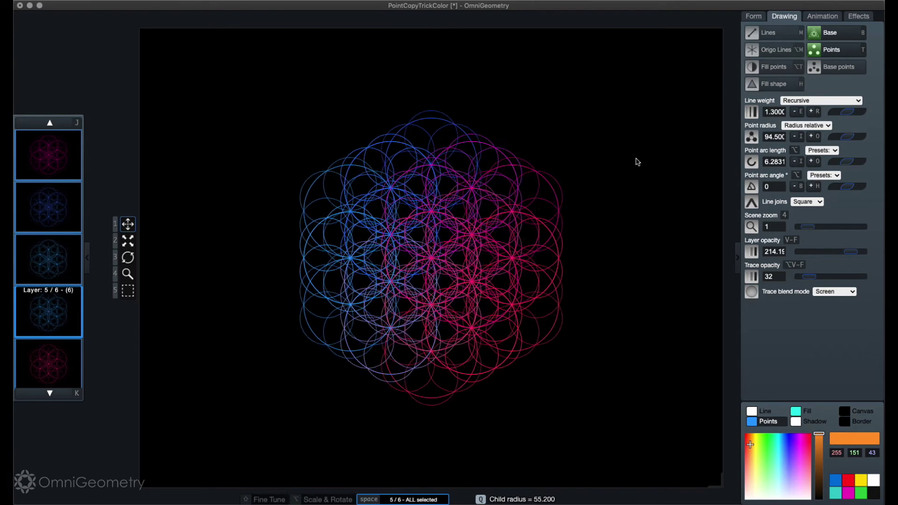
key("w")
key("w")
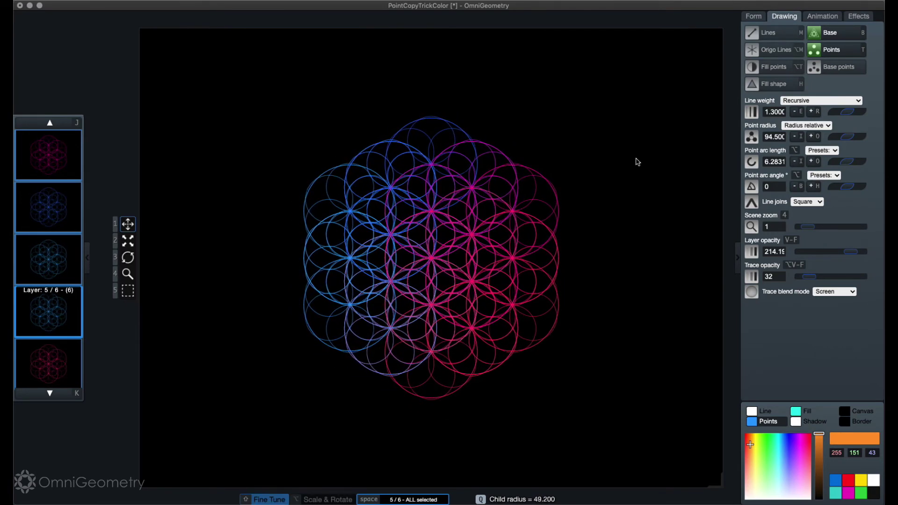
- Reduce the point radius of all selected layers in fine increments to about 85
key("shift+i")
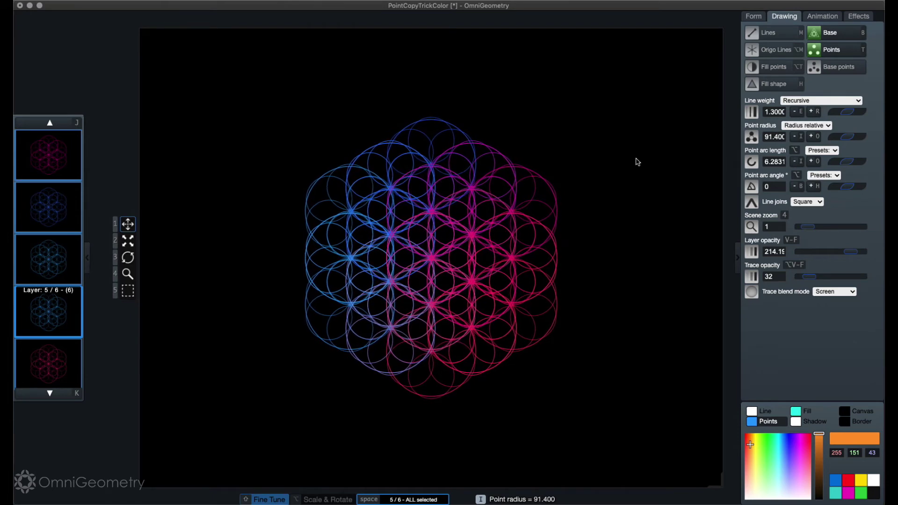
key("shift+i")
key("shift+i")
key("shift+i")
key("shift+i")
key("shift+i")
key("shift+i")
key("shift+i")
key("shift+i")
key("shift+i")
key("shift+i")
key("shift+i")
key("shift+i")
key("shift+i")
key("shift+i")
key("shift+i")
key("shift+i")
key("shift+i")
key("shift+i")
key("shift+i")
key("shift+i")
key("shift+i")
key("shift+i")
key("shift+i")
key("shift+i")
key("shift+i")
key("shift+i")
key("shift+i")
key("shift+i")
key("shift+i")
key("shift+i")
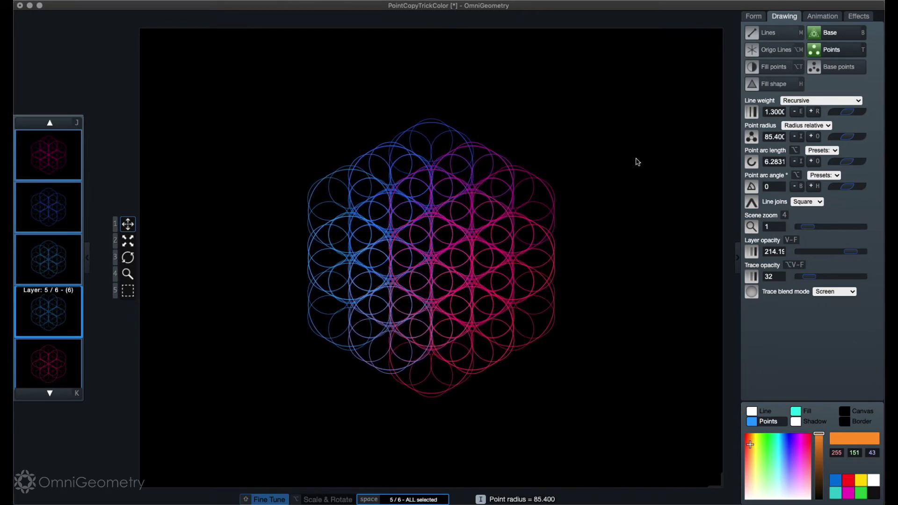
key("shift+i")
key("shift+i")
key("shift+i")
key("shift+i")
key("shift+i")
key("shift+i")
key("shift+i")
key("shift+i")
key("shift+i")
- Try point radii down to about 57 on all selected layers, then raise the point radius to 91.5
key("i")
key("i")
key("i")
key("i")
key("i")
key("i")
key("i")
key("i")
key("i")
key("i")
key("i")
key("i")
key("i")
key("i")
key("i")
key("i")
key("i")
key("i")
key("i")
key("i")
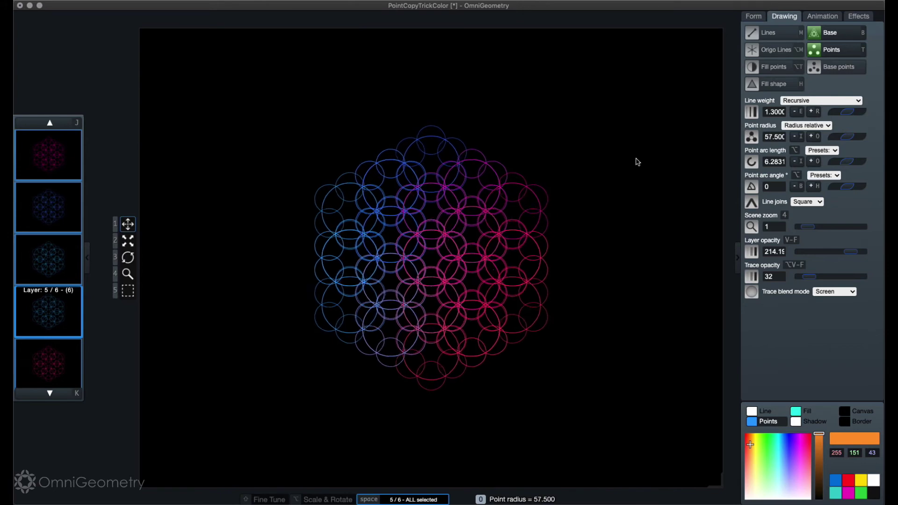
key("o")
key("o")
key("o")
key("o")
key("o")
key("o")
key("o")
key("o")
key("o")
key("o")
key("o")
key("o")
key("o")
key("o")
key("o")
key("o")
key("o")
key("o")
key("o")
key("o")
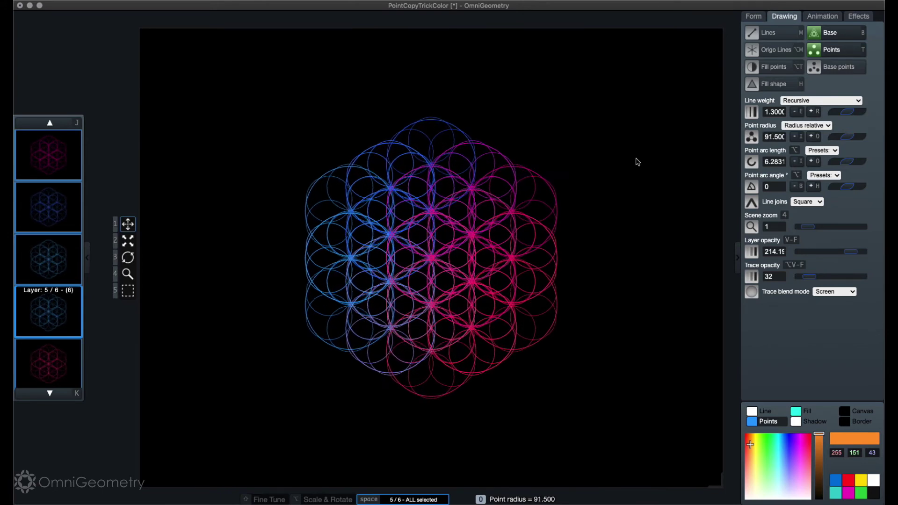
- Try larger point radii on all selected layers and bring the point radius back to 97.5
key("o")
key("o")
key("o")
key("o")
key("o")
key("o")
key("o")
key("o")
key("o")
key("o")
key("o")
key("o")
key("o")
key("o")
key("o")
key("o")
key("o")
key("o")
key("o")
key("o")
key("i")
key("i")
key("i")
key("i")
key("i")
key("i")
key("i")
key("i")
key("i")
key("i")
key("i")
key("i")
key("i")
key("i")
key("i")
key("i")
key("i")
key("i")
key("i")
key("i")
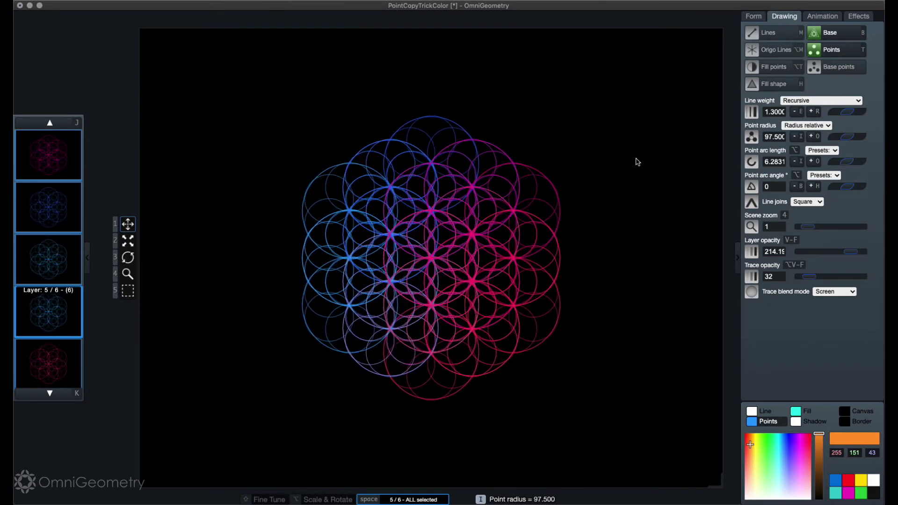
- Fine-tune all selected layers to a point radius of 95.1 and a child radius of 47.8
key("shift+o")
key("shift+o")
key("shift+o")
key("shift+o")
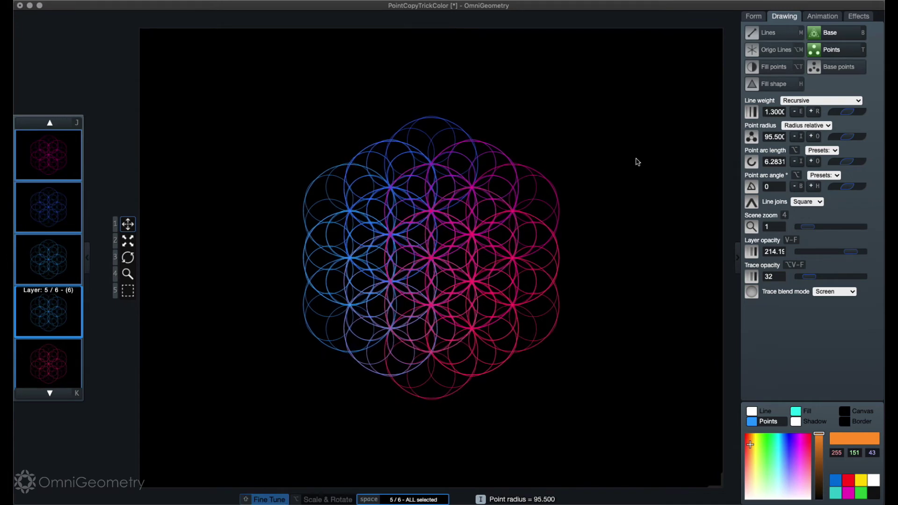
key("shift+q")
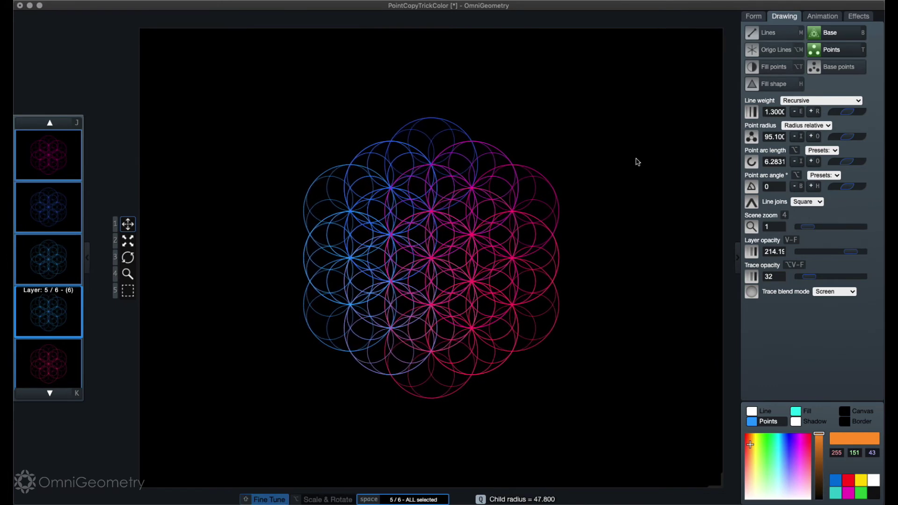
- Set the line weight of all selected layers to 1.1 and enlarge the scene zoom to 1.32
key("shift+e")
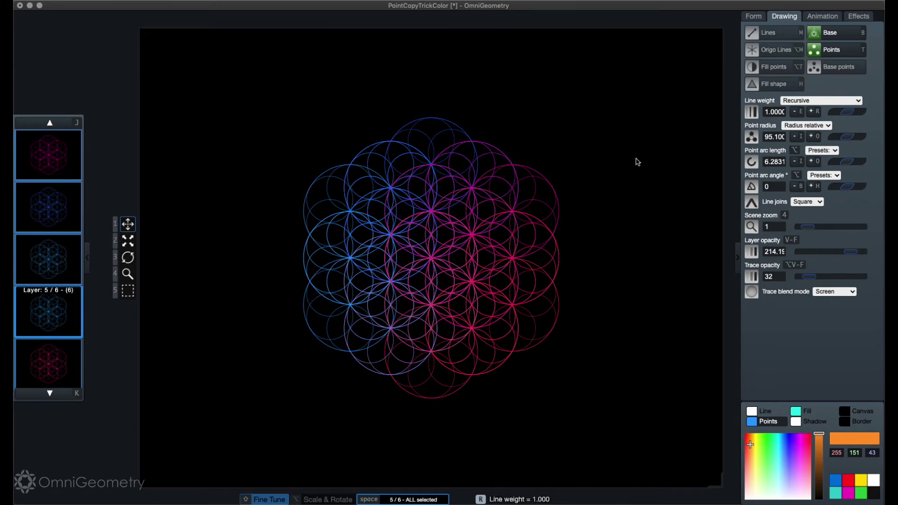
key("4")
left_click_drag(486, 271, 490, 222)
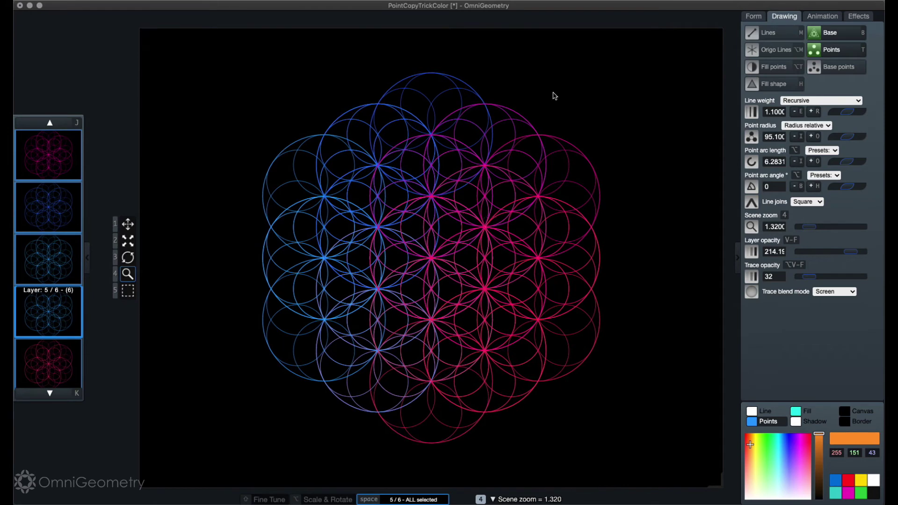
- Clear the multi-layer selection, step through the layers to examine each one's circles, and reselect all layers from layer 1
key("space")
key("k")
key("k")
key("j")
key("j")
key("j")
key("j")
key("j")
key("j")
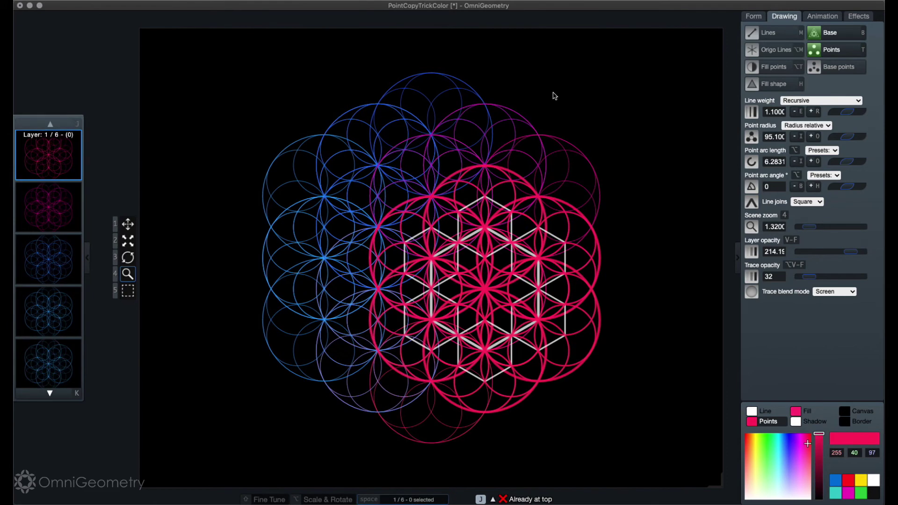
key("k")
key("k")
key("k")
key("j")
key("j")
key("j")
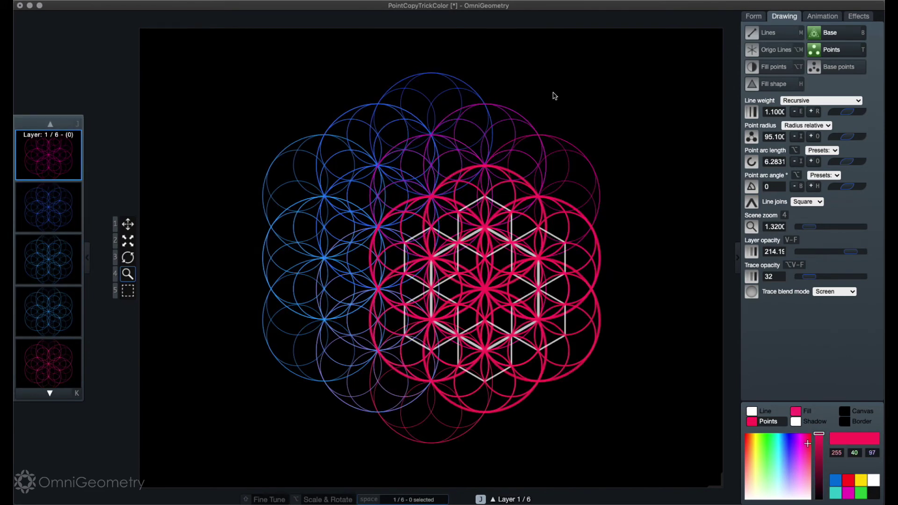
key("space")
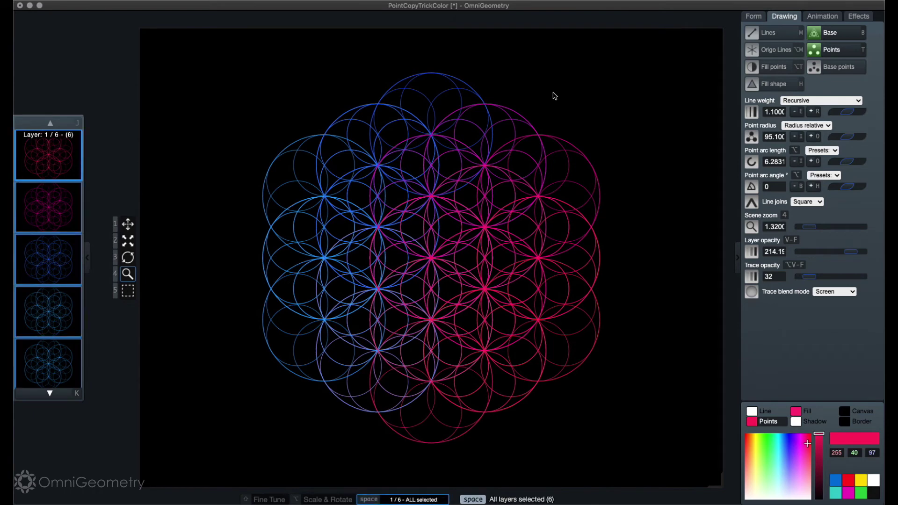
- Try rotating the color hues of all selected layers towards orange and violet, then rotate them back to red and blue
key("]")
key("]")
key("]")
key("shift+bracketleft")
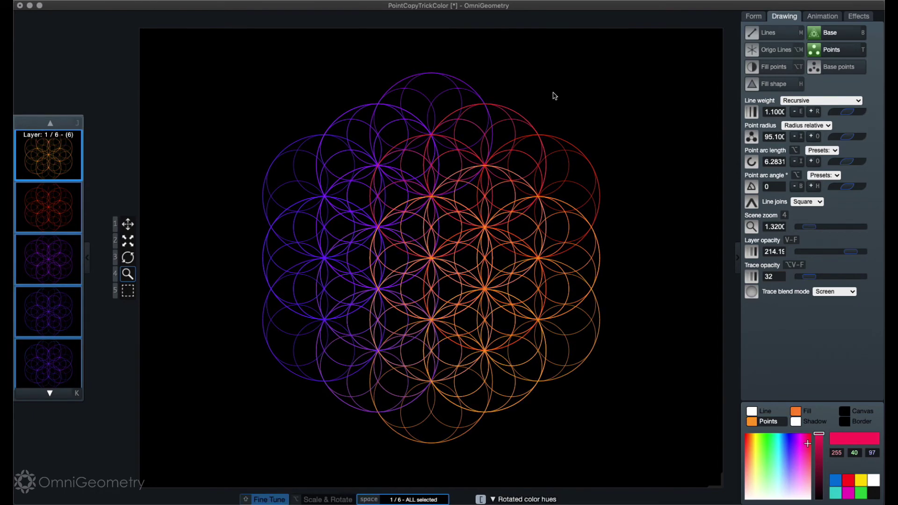
key("shift+bracketleft")
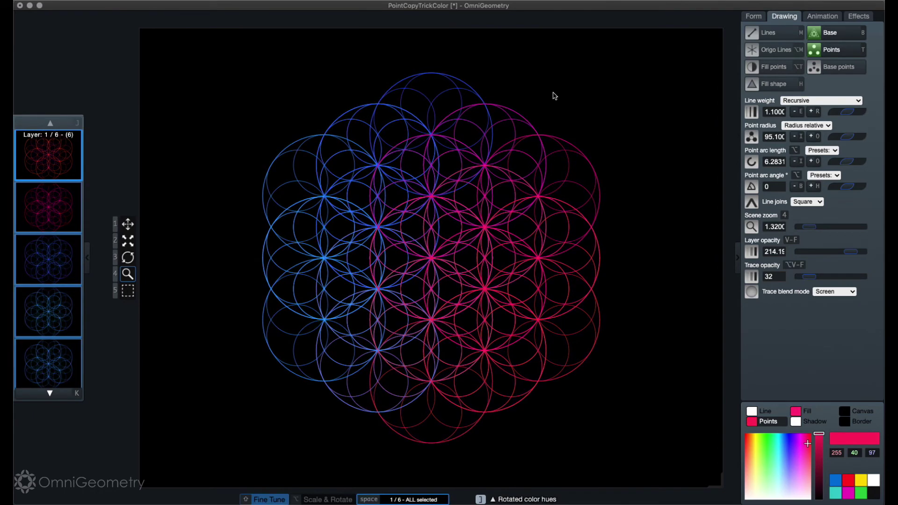
- Try smaller child radii on all selected layers, then raise the child radius in fine increments to 44.6
key("q")
key("q")
key("q")
key("q")
key("q")
key("q")
key("shift+w")
key("shift+w")
key("shift+w")
key("shift+w")
key("shift+w")
key("shift+w")
key("shift+w")
key("shift+w")
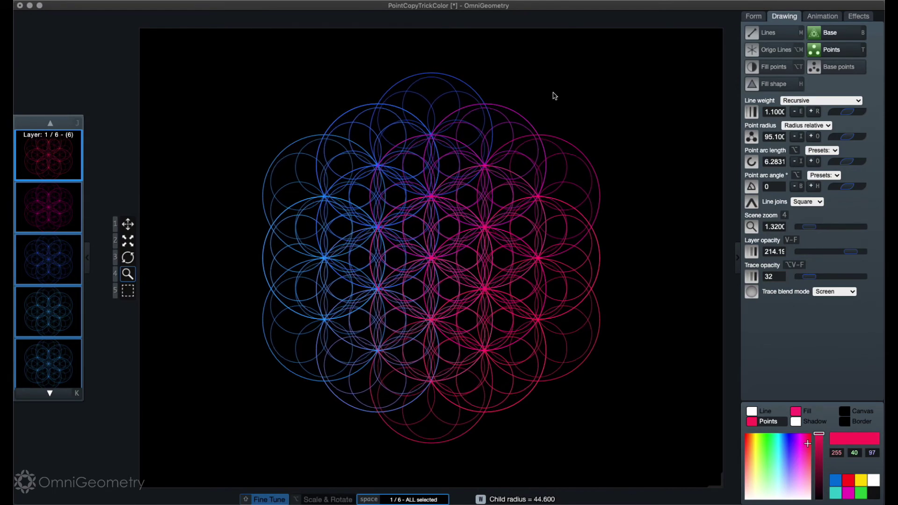
- Raise the child radius of all selected layers to 95.6 so the child circles match the main circles
key("shift+w")
key("shift+w")
key("shift+w")
key("w")
key("w")
key("w")
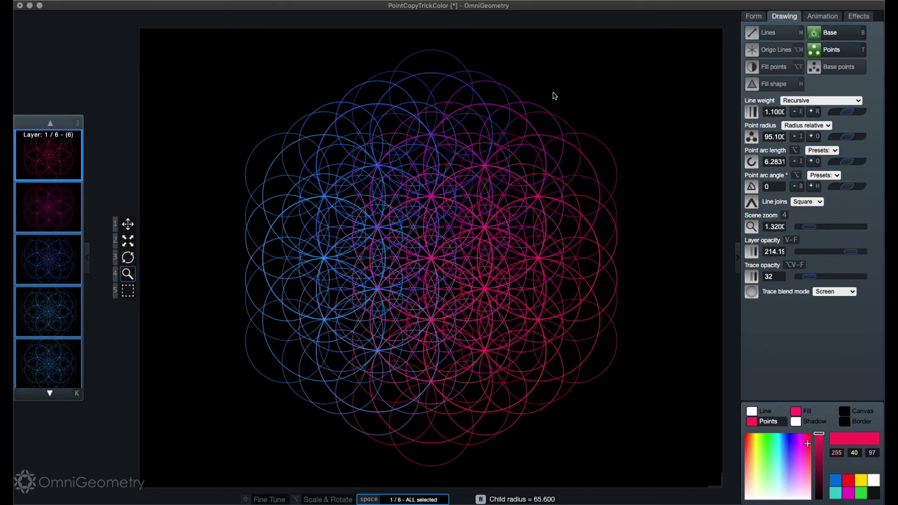
key("w")
key("w")
key("w")
key("w")
key("w")
key("shift")
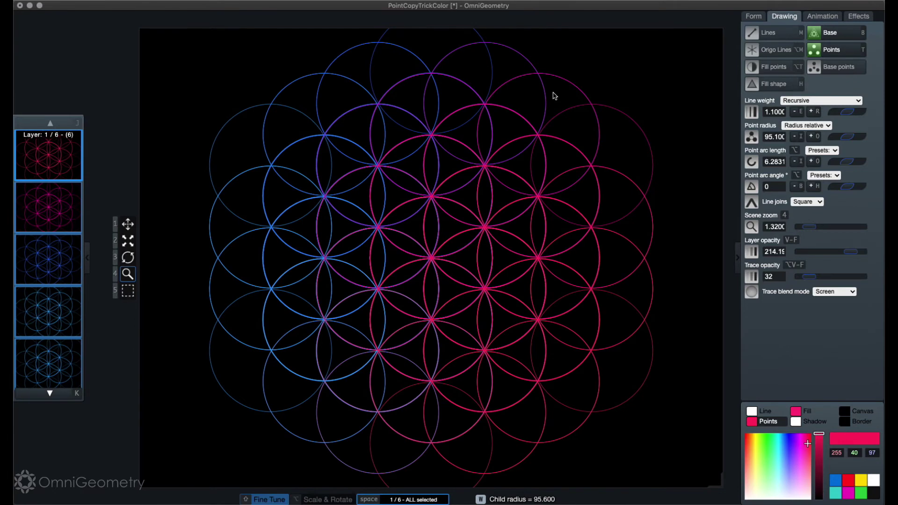
- Try child radii up to 96.8 in fine increments on all selected layers and settle the child radius at 95.4
key("shift+w")
key("shift+w")
key("shift+w")
key("shift+w")
key("shift+w")
key("shift+w")
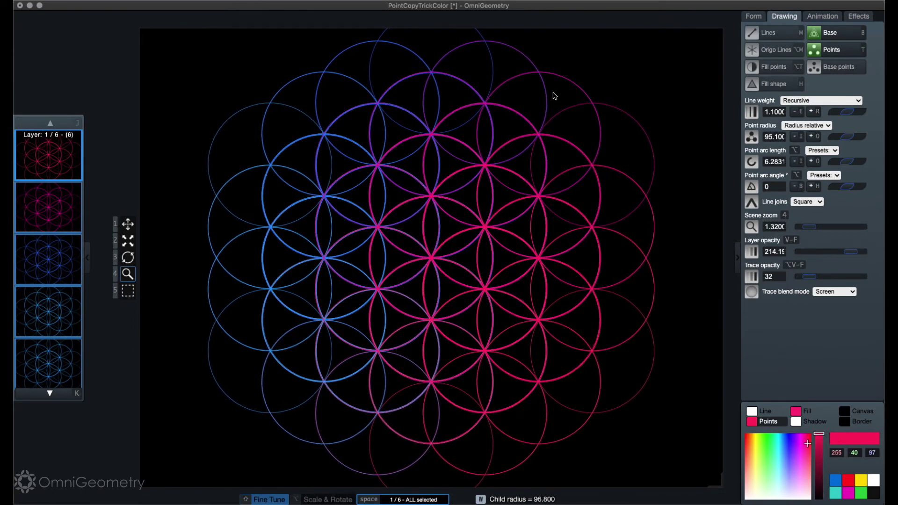
key("shift+q")
key("shift+q")
key("shift+q")
key("shift+q")
key("shift+q")
key("shift+q")
key("shift+q")
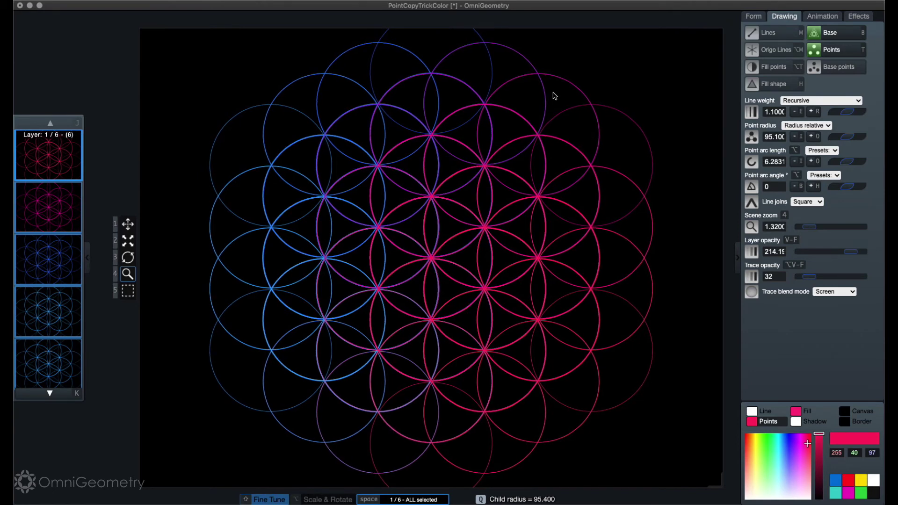
- Reduce the scene zoom to 1.013 and rotate the color hues of all selected layers to yellow-green and magenta tones
key("space")
left_click_drag(486, 115, 484, 143)
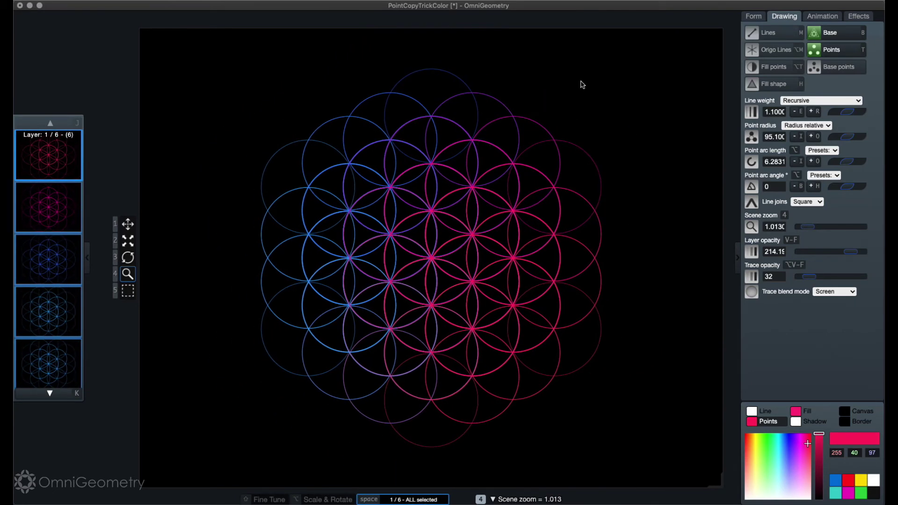
key("bracketleft")
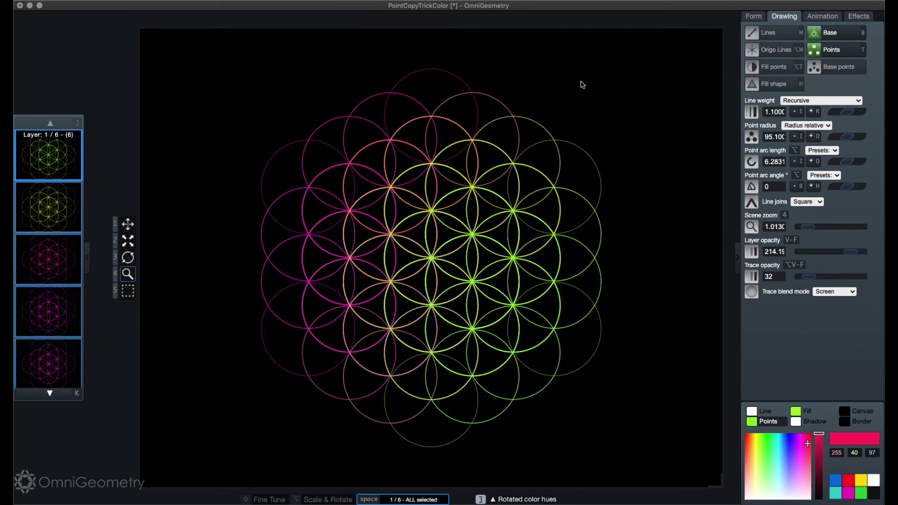
key("bracketleft")
key("bracketright")
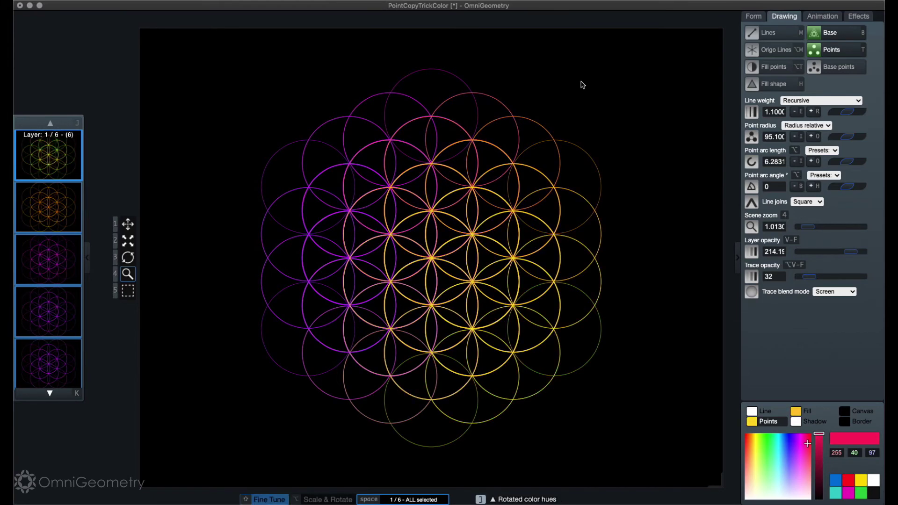
- Clear the multi-layer selection and rotate the hue of layer 1 alone to green
key("space")
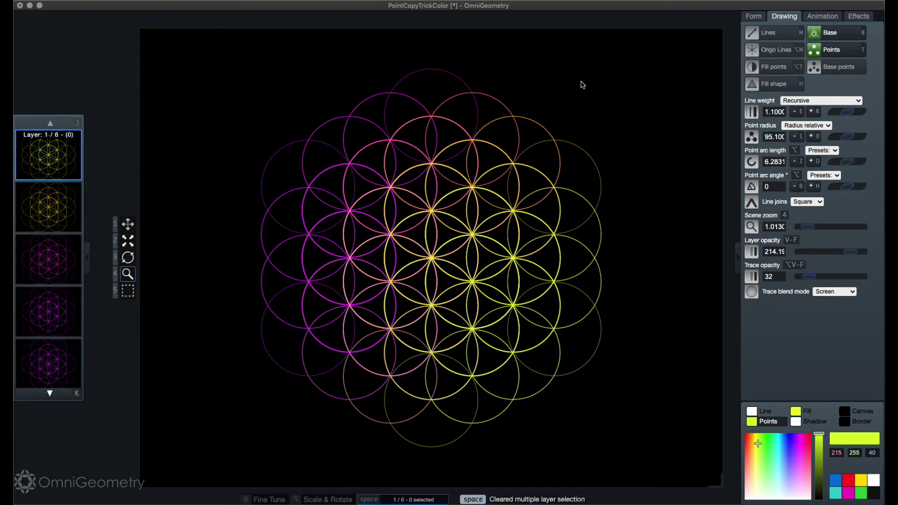
key("k")
key("j")
key("j")
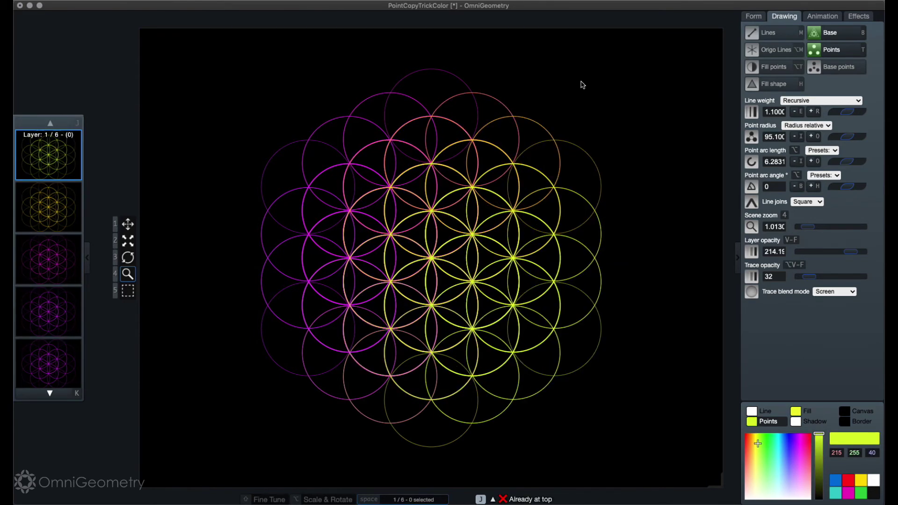
key("bracketleft")
key("bracketright")
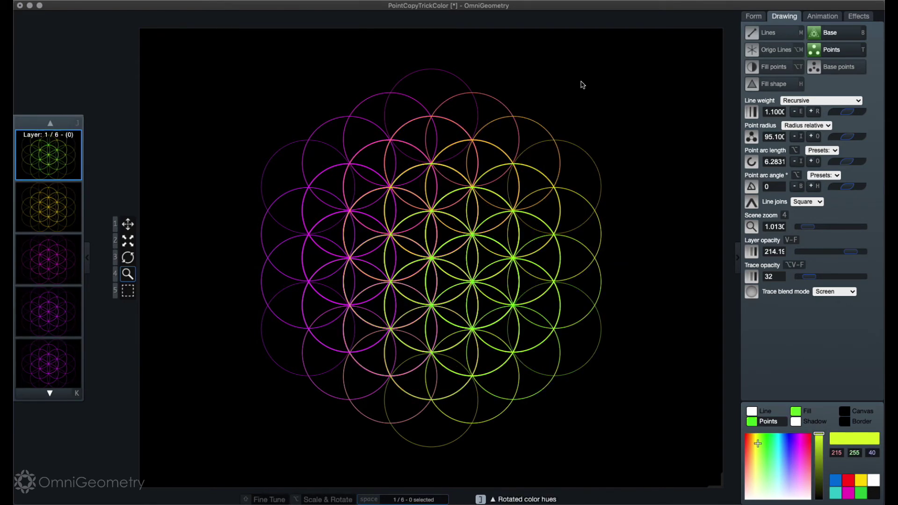
- Rotate the hue of layer 2 in coarse and fine increments to a golden orange
key("k")
key("bracketright")
key("bracketleft")
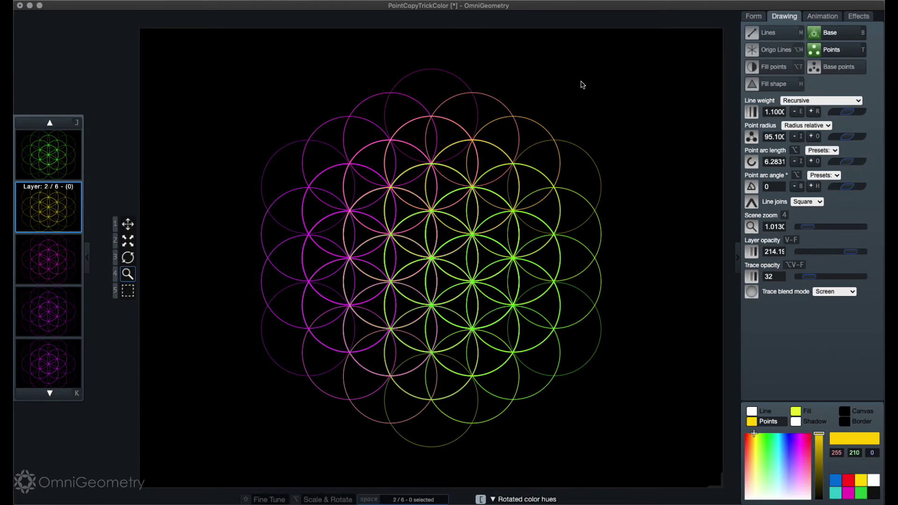
key("shift+bracketright")
key("shift+bracketright")
key("shift+bracketright")
key("shift+bracketright")
key("shift+bracketright")
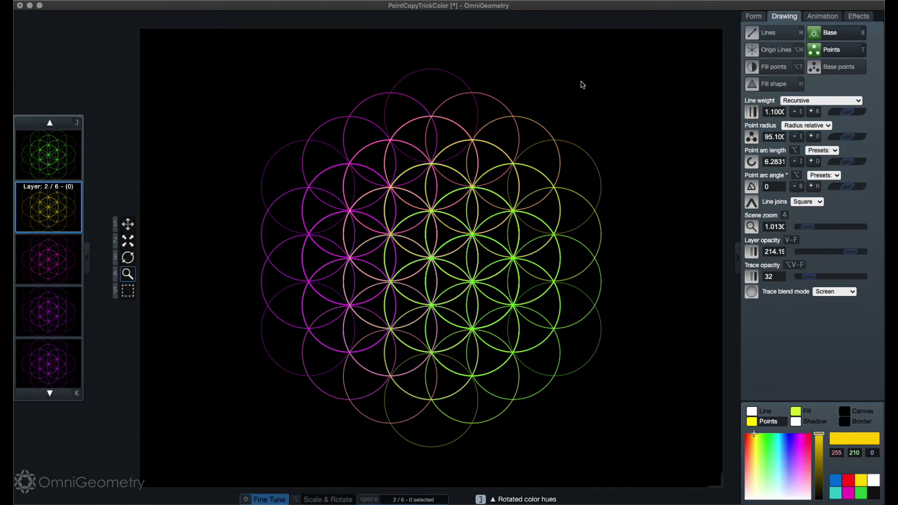
key("shift+bracketleft")
key("shift+bracketleft")
- Try several hues on layer 3 and fine-tune its color to yellow
key("k")
key("bracketright")
key("bracketright")
key("bracketright")
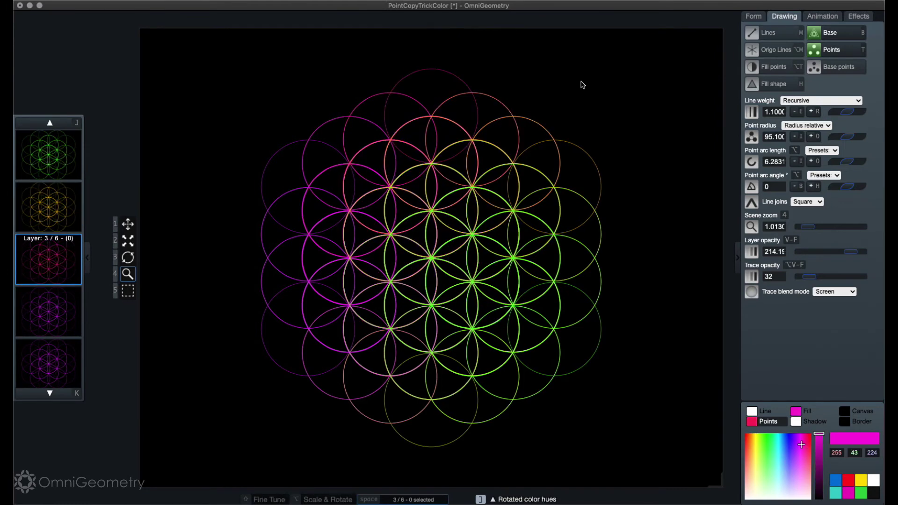
key("bracketright")
key("bracketleft")
key("bracketleft")
key("bracketleft")
key("bracketright")
key("shift+bracketright")
key("shift+bracketright")
key("shift+bracketright")
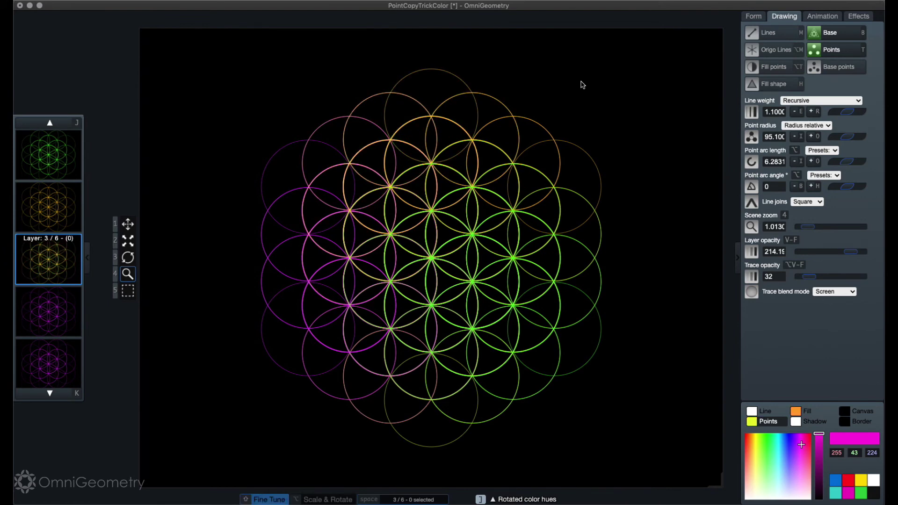
key("shift+bracketleft")
key("shift+bracketleft")
- Rotate the hue of layer 4 from violet to a teal green
key("k")
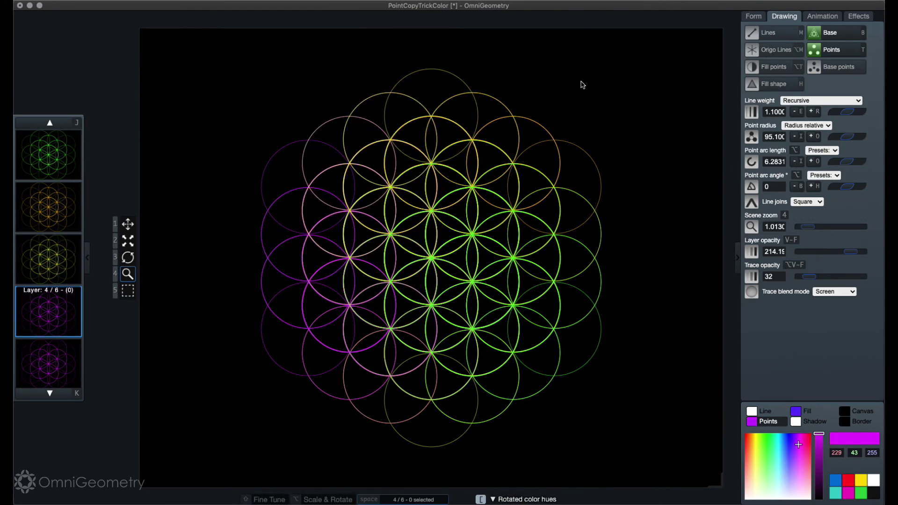
key("bracketleft")
key("bracketleft")
key("bracketleft")
key("bracketleft")
key("shift")
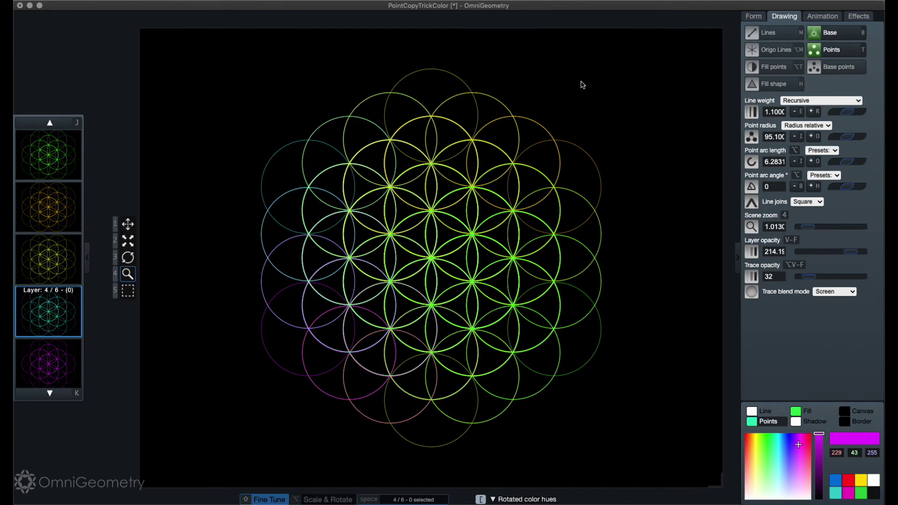
key("shift+bracketright")
- Rotate the hue of layer 5 to yellow-green
key("k")
key("bracketright")
key("bracketright")
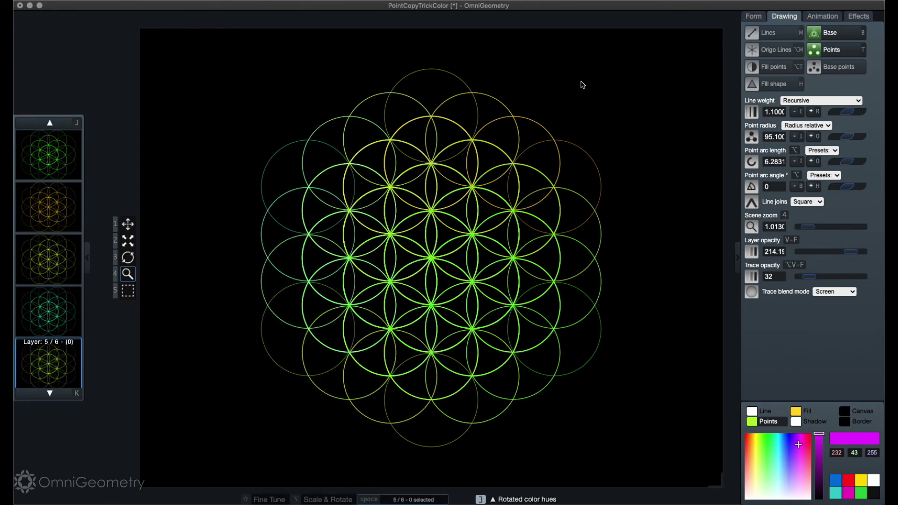
- Rotate the hue of layer 5 in both directions and settle on cyan
key("bracketright")
key("bracketright")
key("bracketleft")
key("bracketleft")
key("bracketleft")
key("bracketleft")
key("bracketleft")
key("bracketleft")
- Select layer 6 after checking layer 3, and rotate layer 6's hue to a spring green
key("j")
key("j")
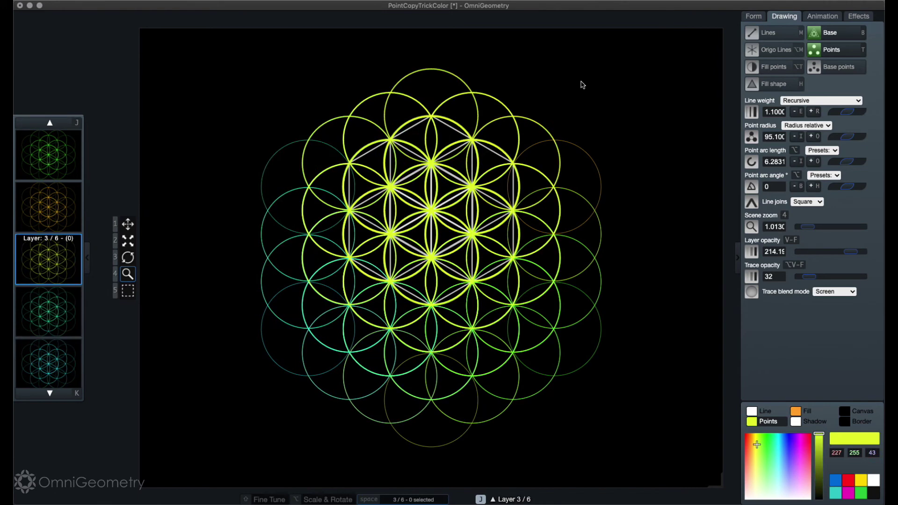
key("k")
key("k")
key("k")
key("k")
key("bracketright")
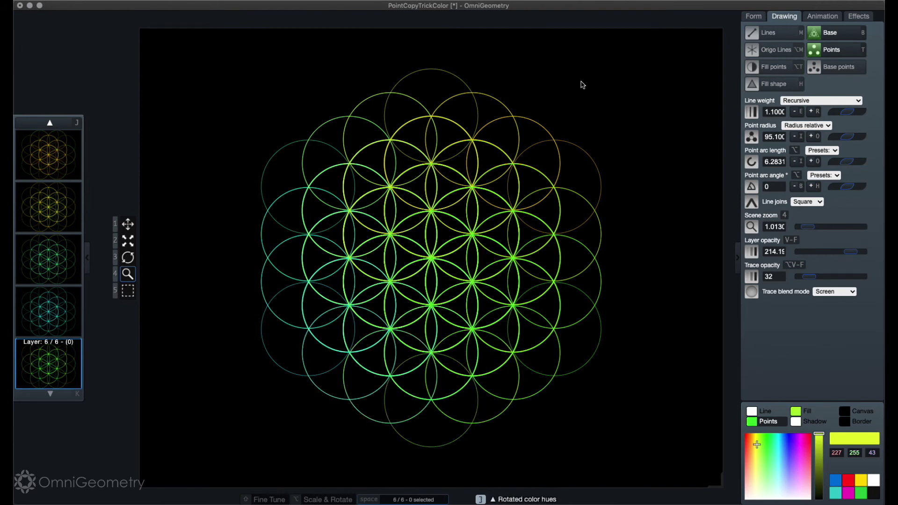
key("bracketleft")
key("bracketleft")
key("bracketleft")
key("bracketleft")
key("bracketleft")
key("bracketleft")
key("bracketleft")
key("bracketleft")
key("bracketright")
- Select all six layers and cycle their hues together through blue, purple and orange back to yellow, green and teal
key("space")
key("space")
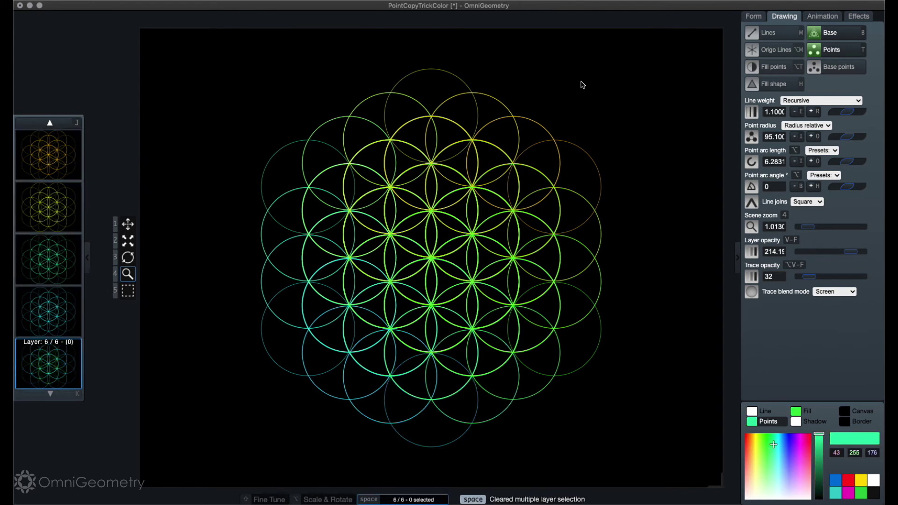
key("space")
key("bracketright")
key("bracketright")
key("bracketright")
key("bracketright")
key("bracketright")
key("bracketright")
key("bracketright")
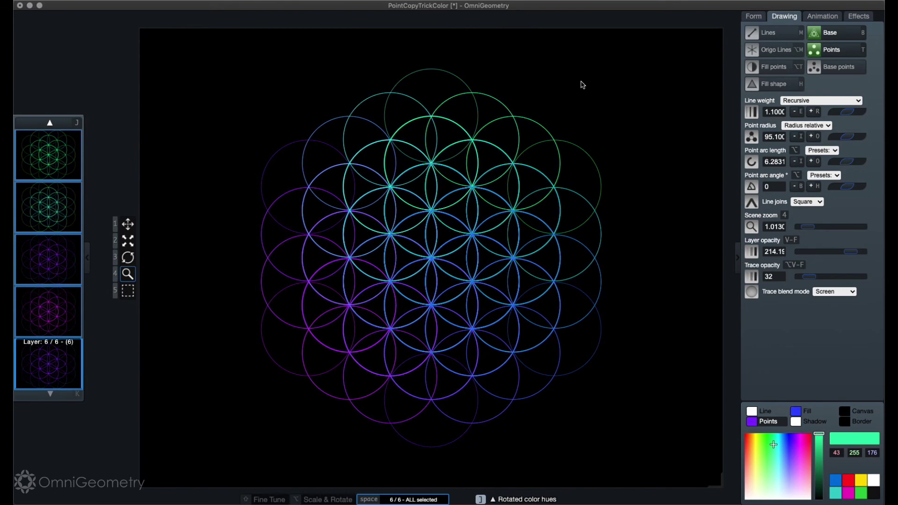
key("bracketright")
key("bracketright")
key("bracketright")
key("bracketright")
key("bracketright")
key("bracketright")
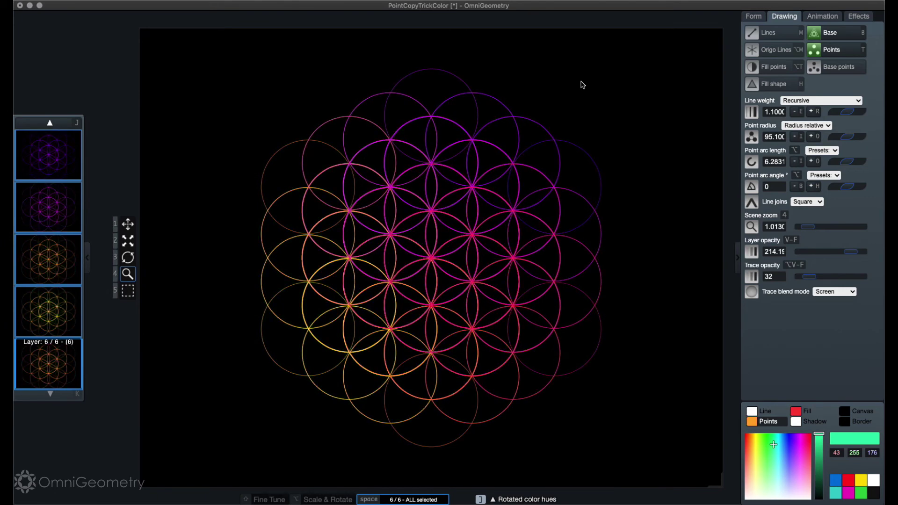
key("bracketright")
key("bracketright")
key("bracketright")
key("bracketright")
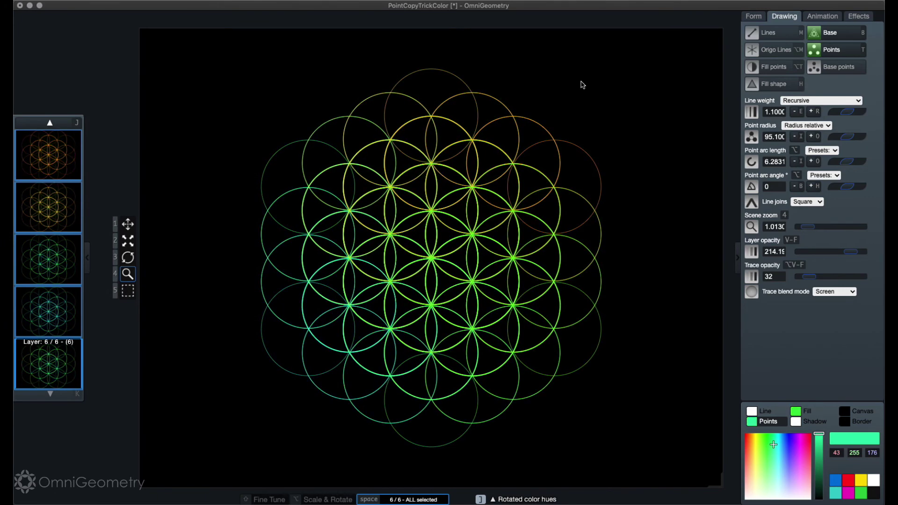
- Fine-tune the hues of all layers together to a green-to-blue-violet range and clear the layer selection
key("shift")
key("shift+bracketright")
key("shift+bracketright")
key("shift+bracketright")
key("shift+bracketright")
key("shift+bracketright")
key("shift+bracketright")
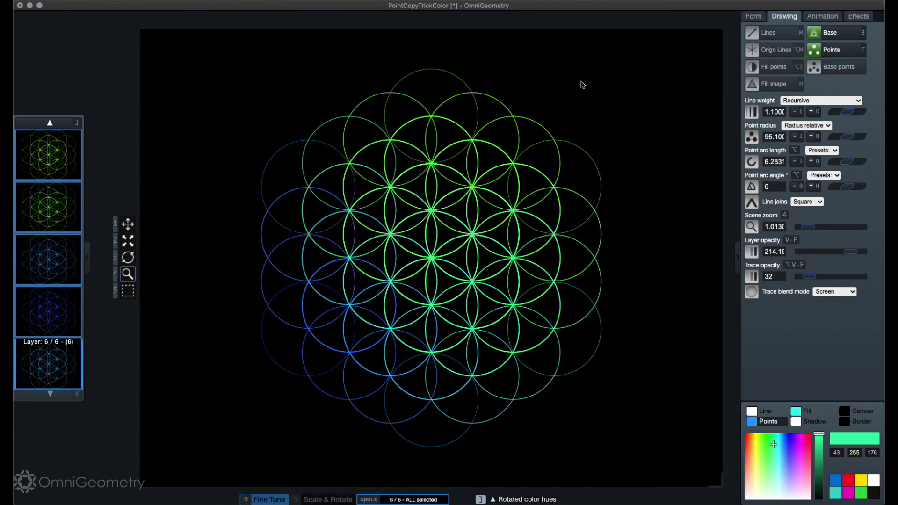
key("shift+bracketleft")
key("shift+bracketright")
key("shift+bracketright")
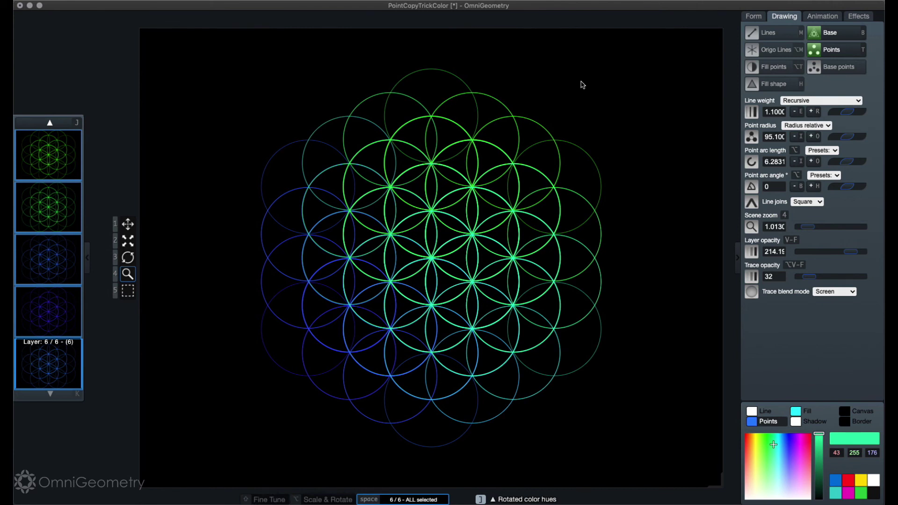
key("space")
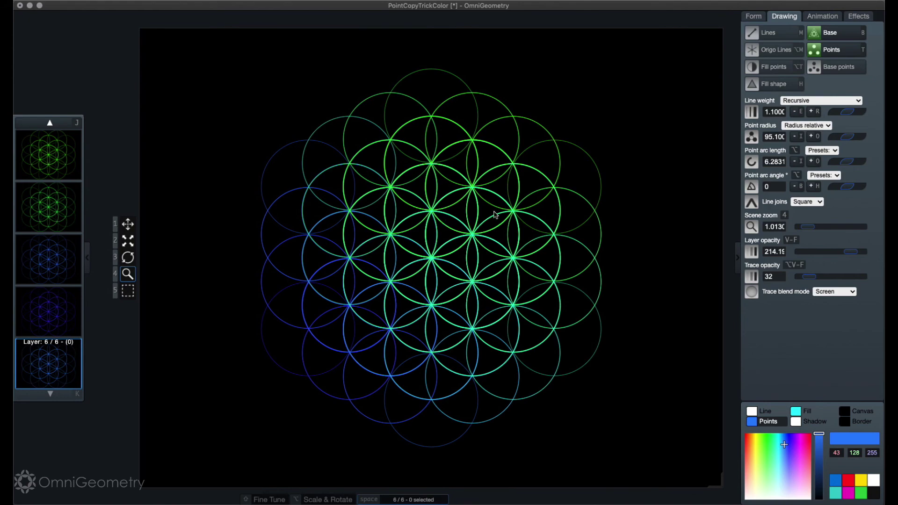
- Select all six layers, try child radii of 41.4, 47.4 and 51.6, and bring the child radius to 96.8
key("space")
key("w")
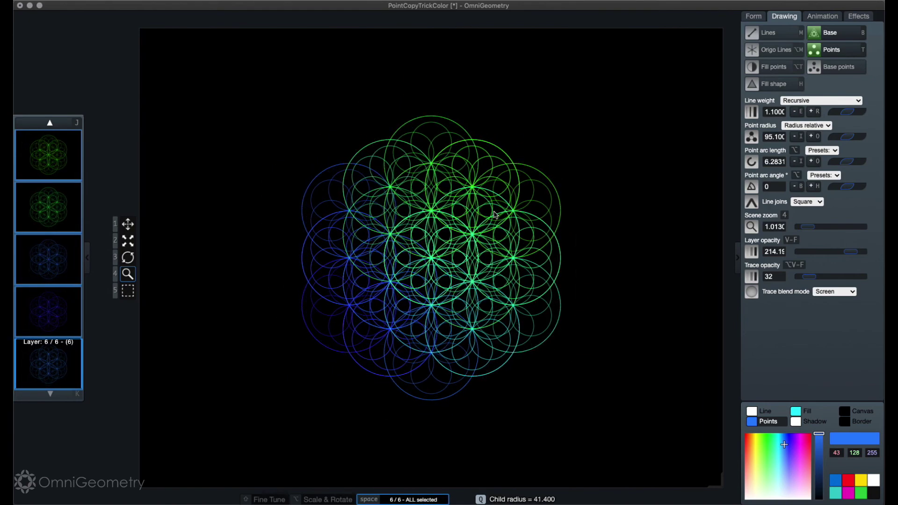
key("shift+w")
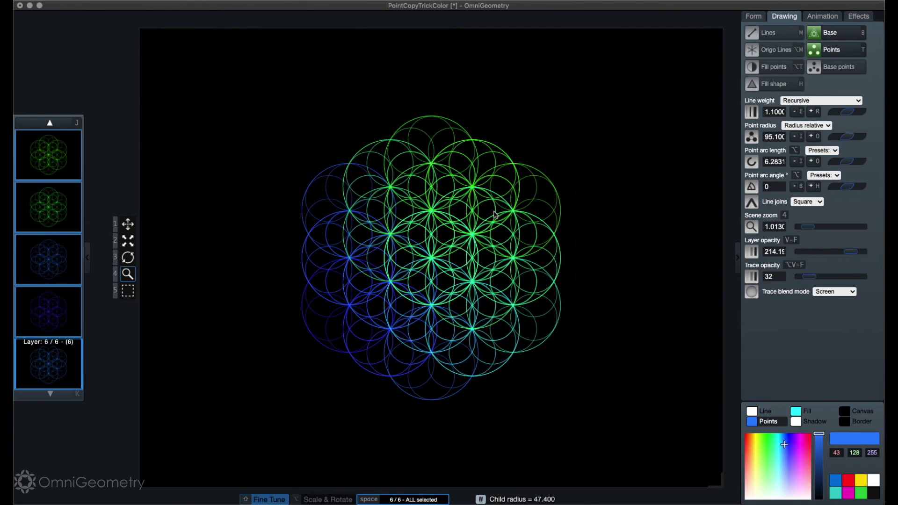
key("shift+w")
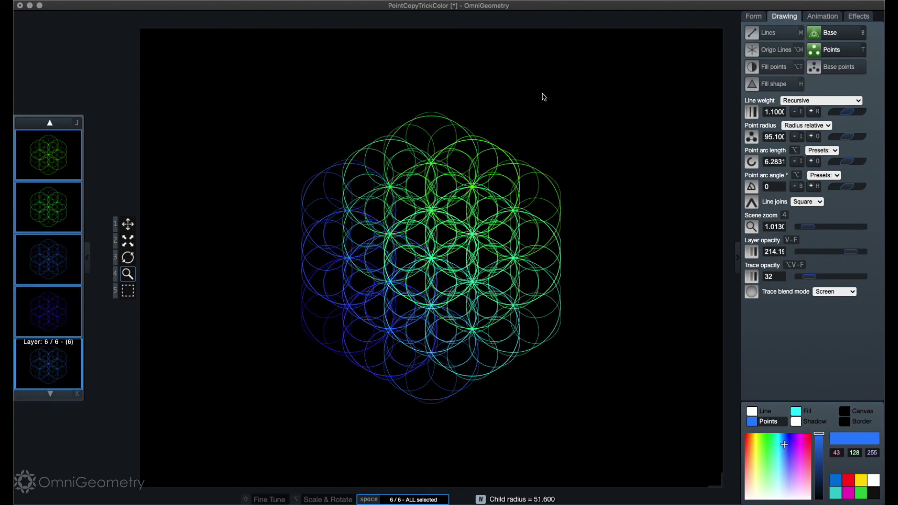
key("w")
key("shift+q")
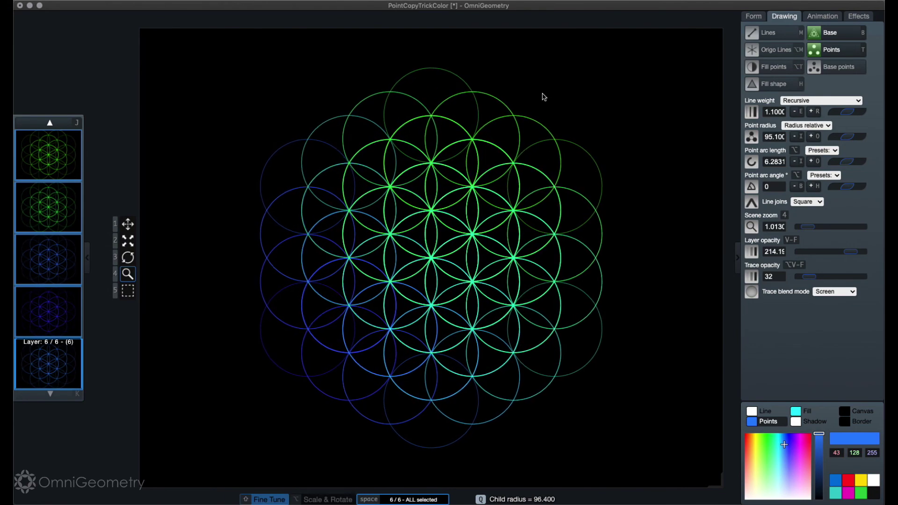
key("shift+w")
key("shift+q")
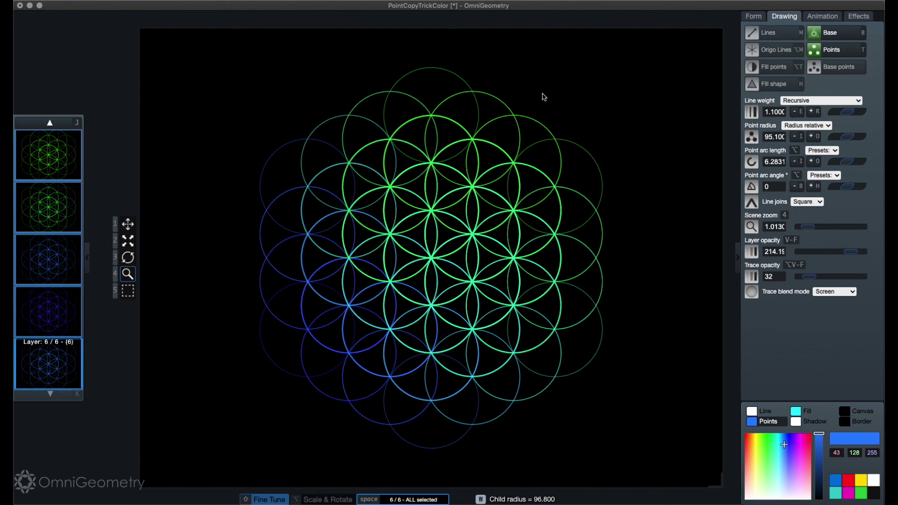